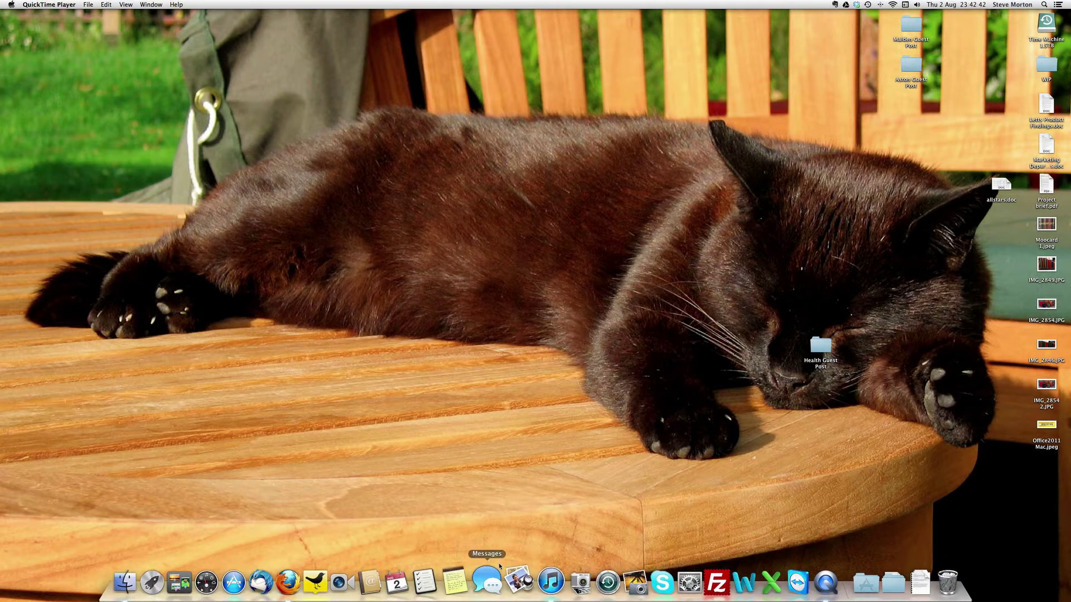
Step: Bring up Firefox with the Philofaxy blog's Blogger list of all posts, then switch to Finder
left_click(298, 581)
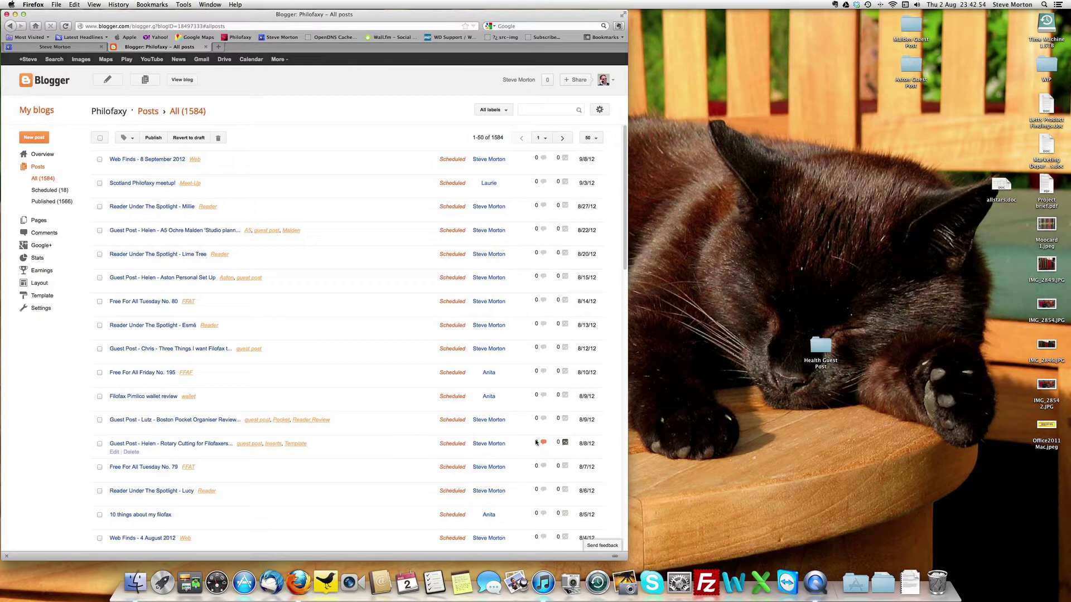
left_click(819, 351)
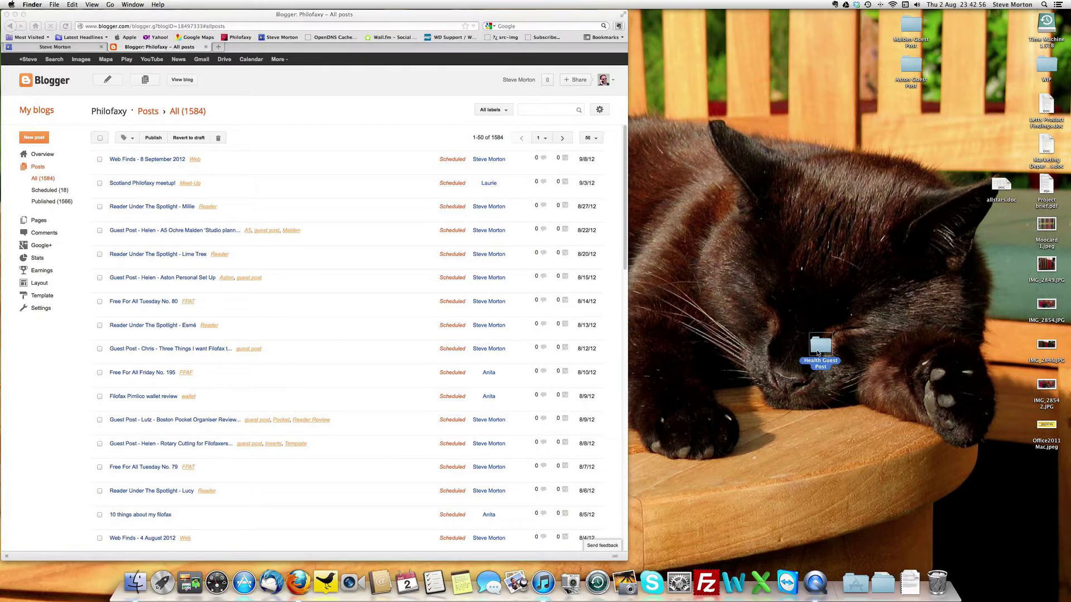
Step: Open HLC Aston set up.doc in Word from the Aston Guest Post folder
double_click(903, 67)
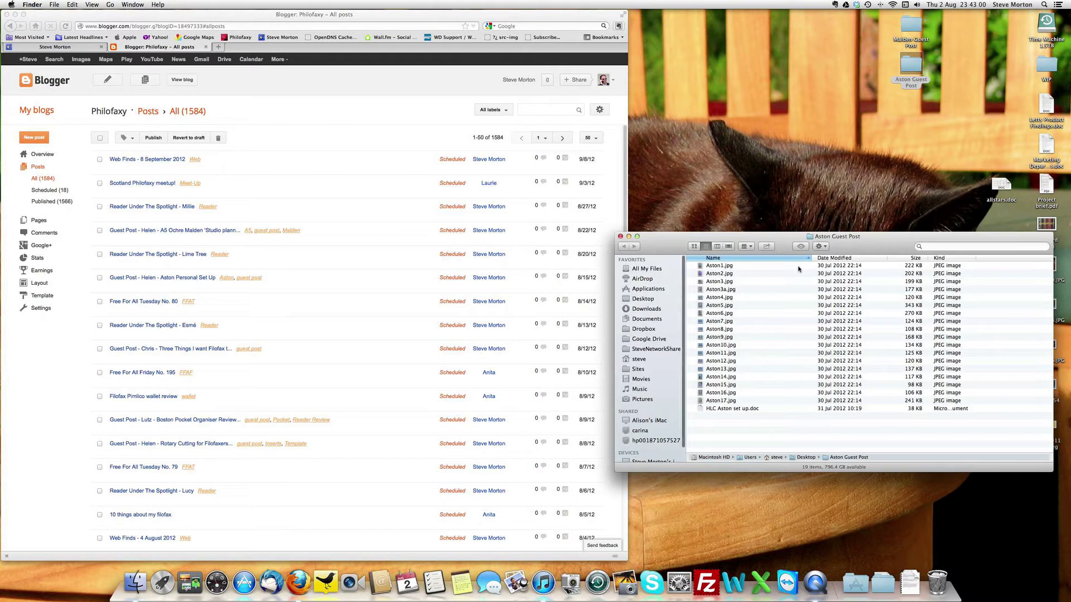
double_click(735, 408)
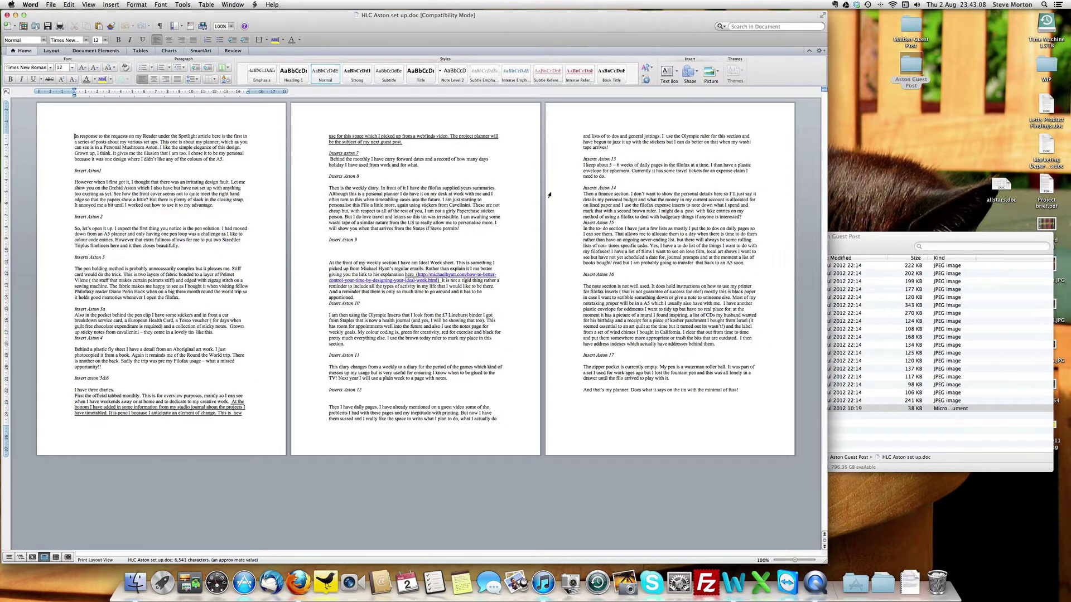
Step: Add blank lines after Insert Aston 3a and before Insert Aston 4 in the Word document
left_click(350, 148)
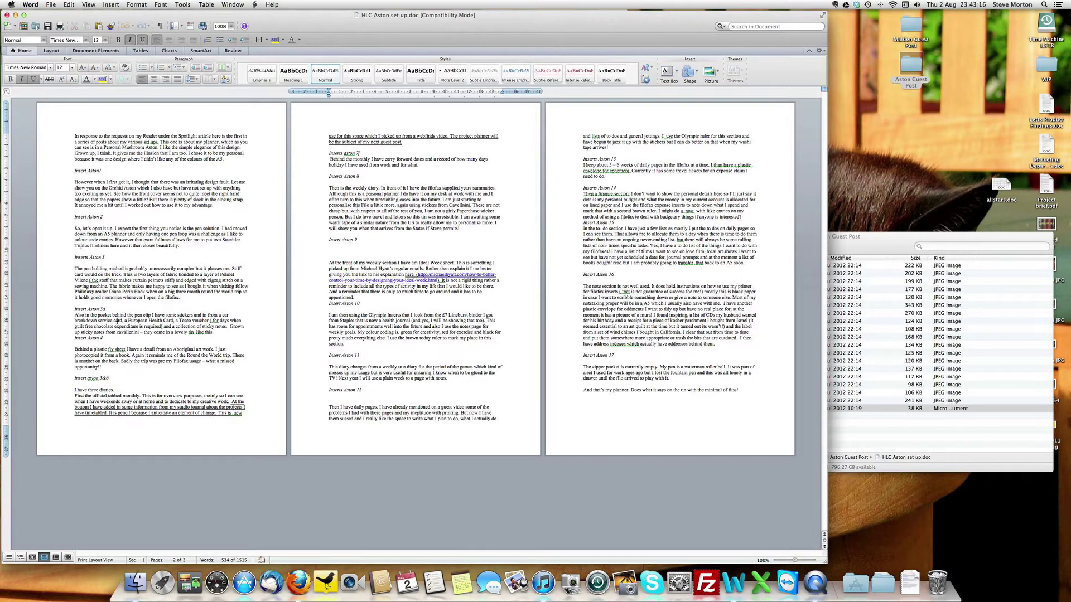
left_click(119, 309)
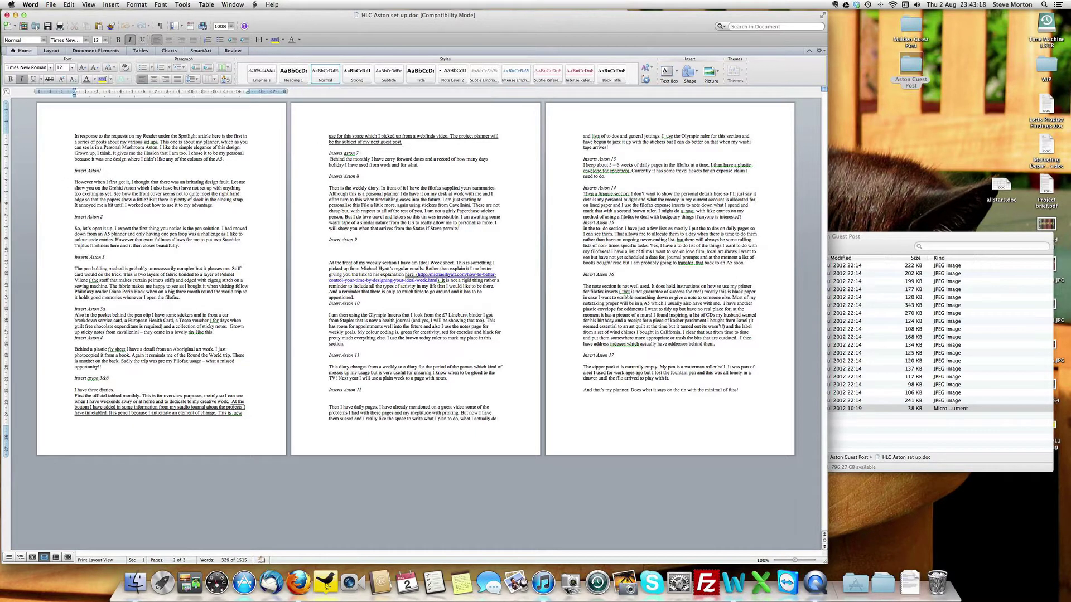
key("Return")
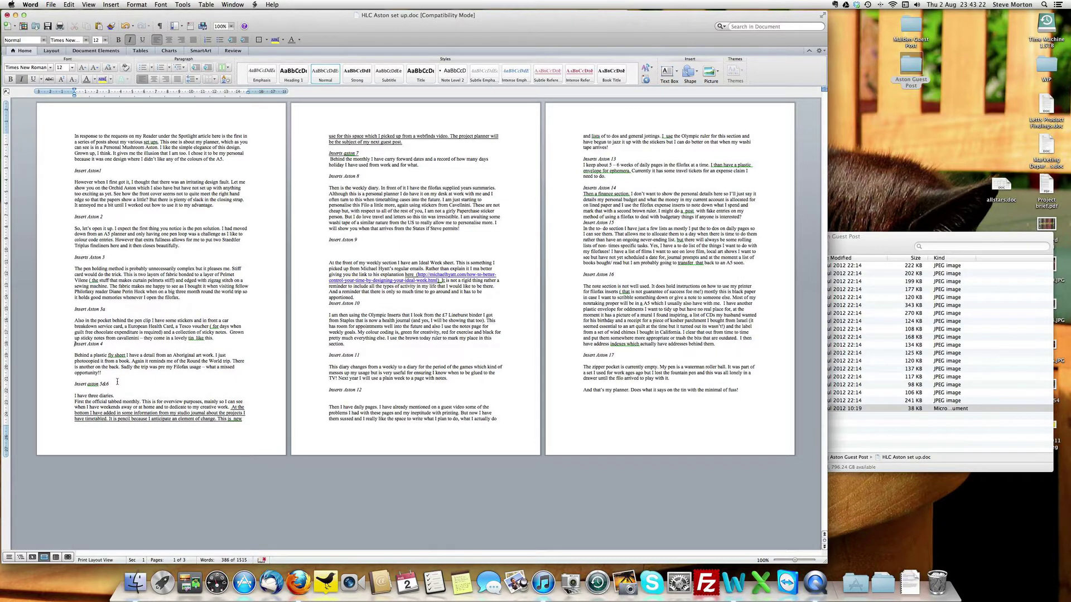
key("Return")
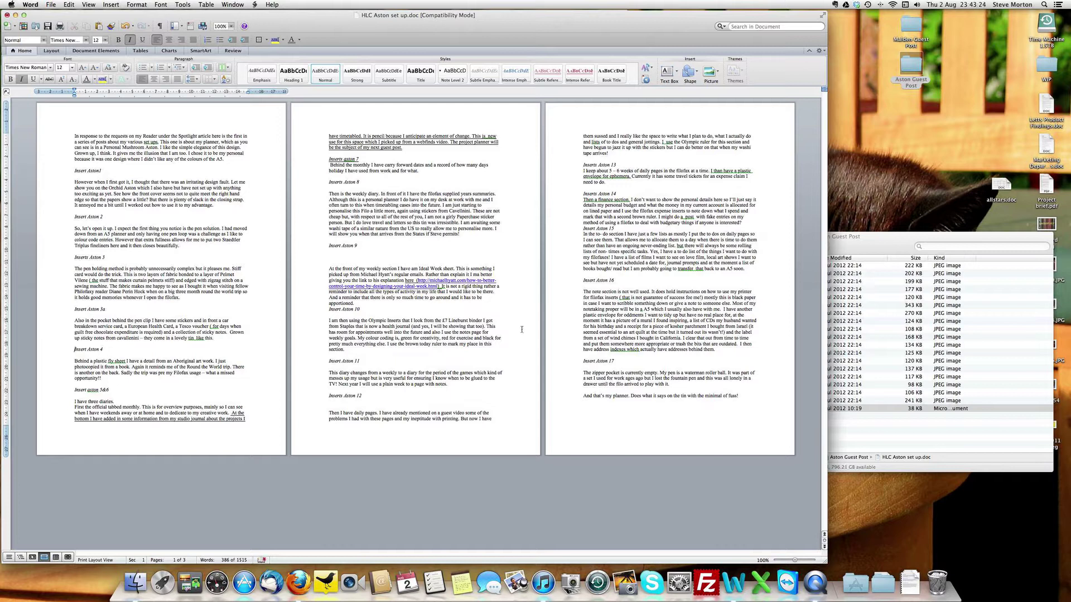
left_click(848, 236)
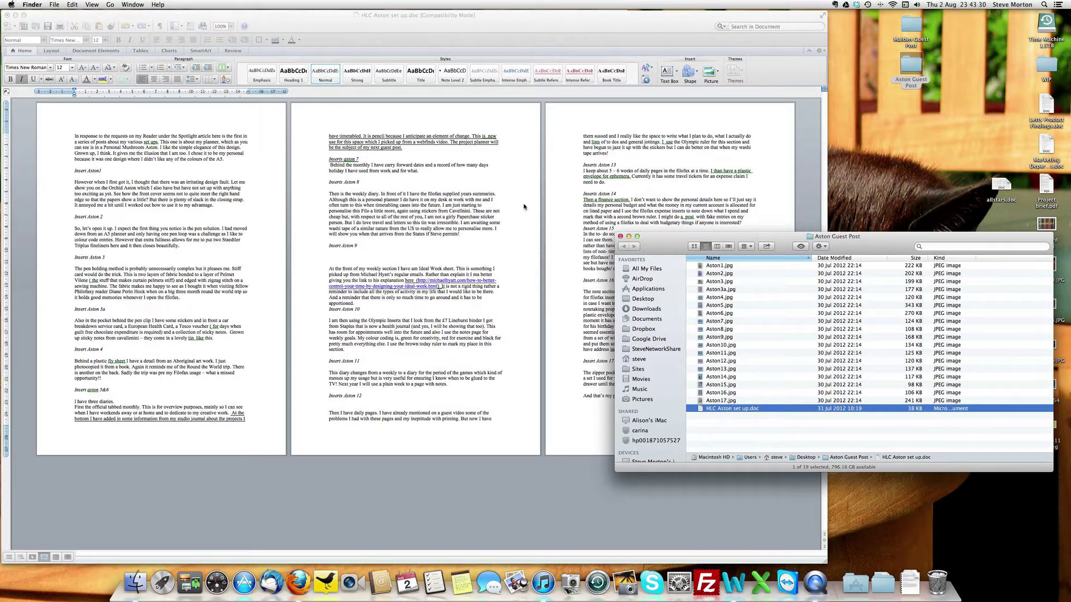
left_click(362, 159)
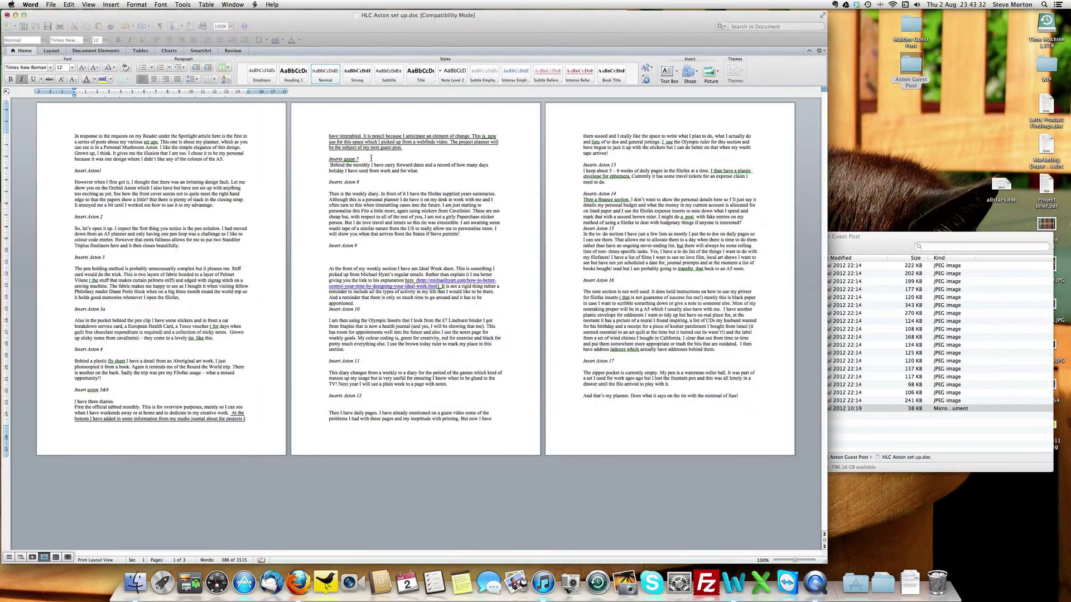
Step: Fix spacing around Inserts aston 7, Insert Aston 9 and Insert Aston 10, then select all text
left_click(373, 159)
key("Return")
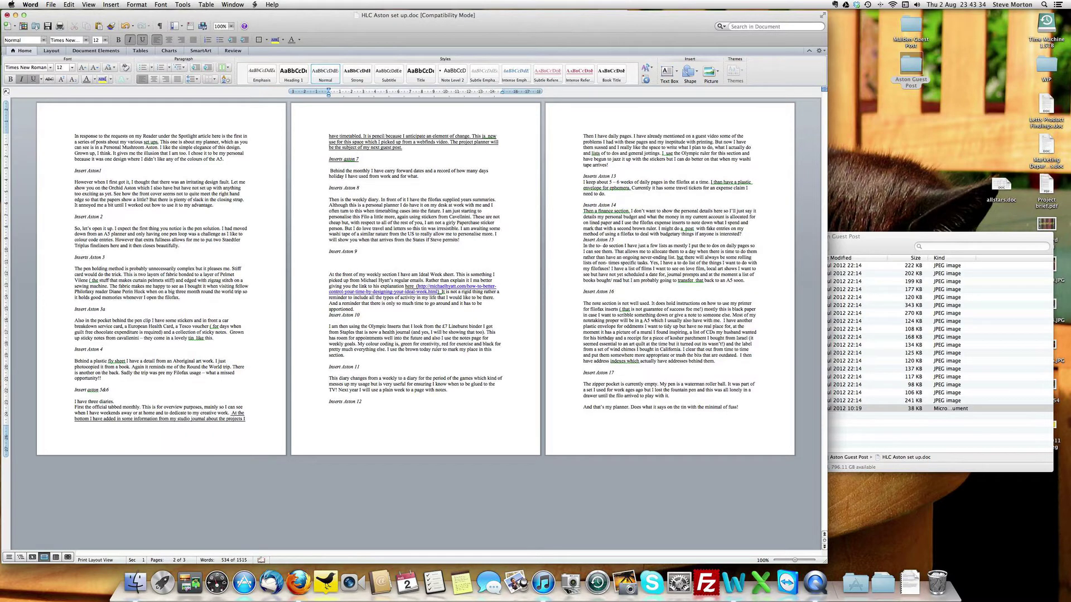
left_click(367, 263)
key("BackSpace")
key("BackSpace")
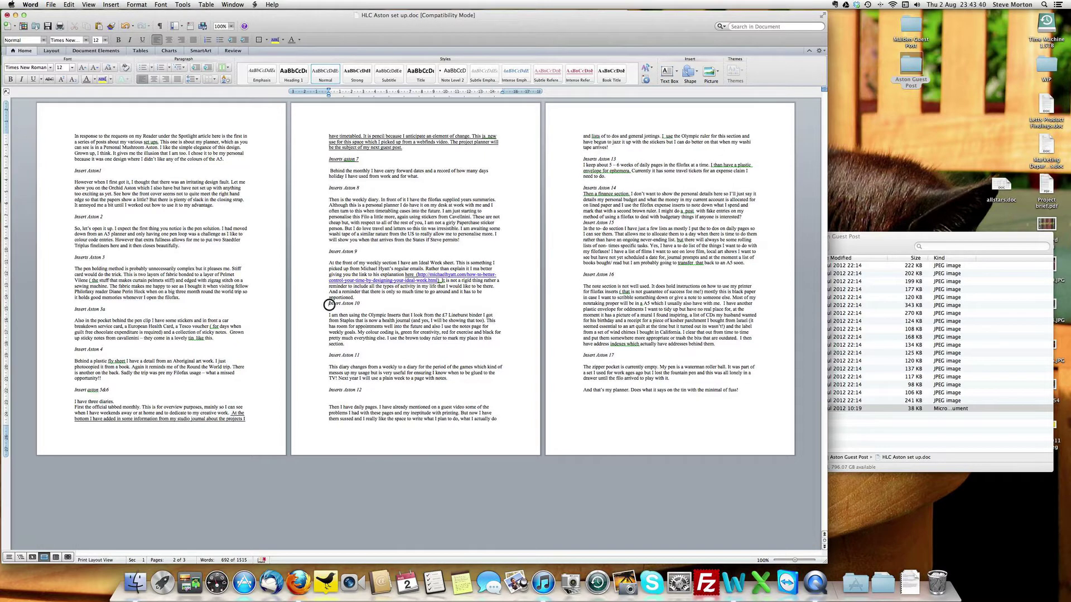
left_click(329, 303)
key("Return")
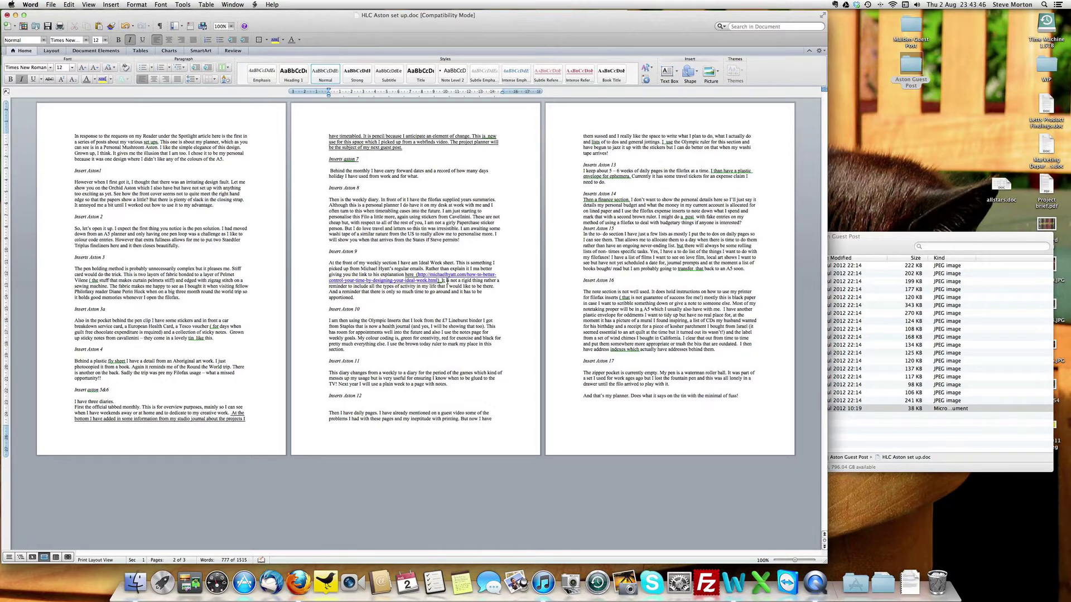
key("super+a")
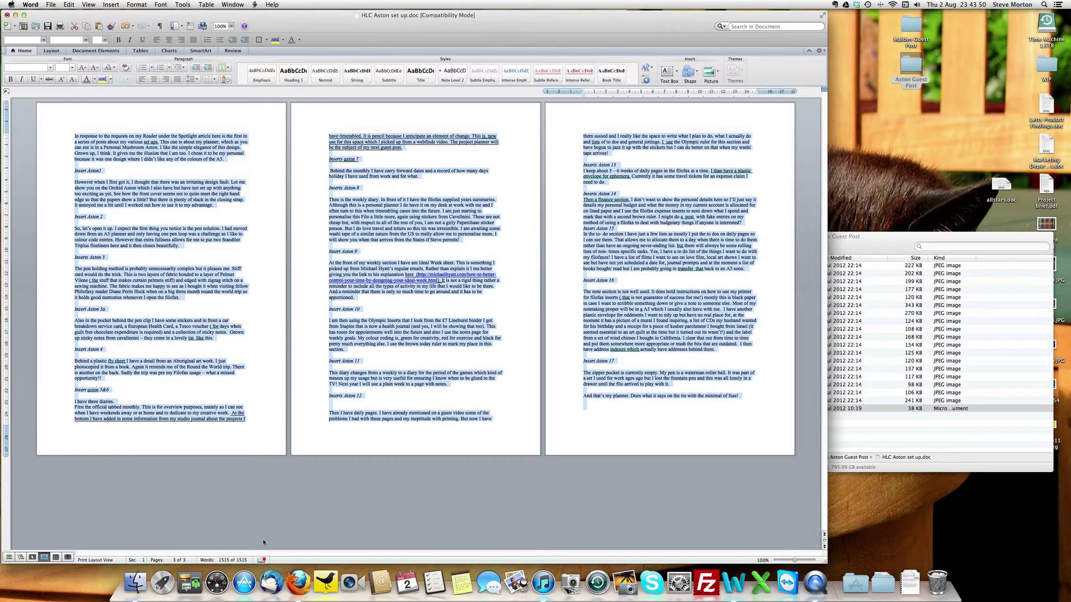
left_click(297, 582)
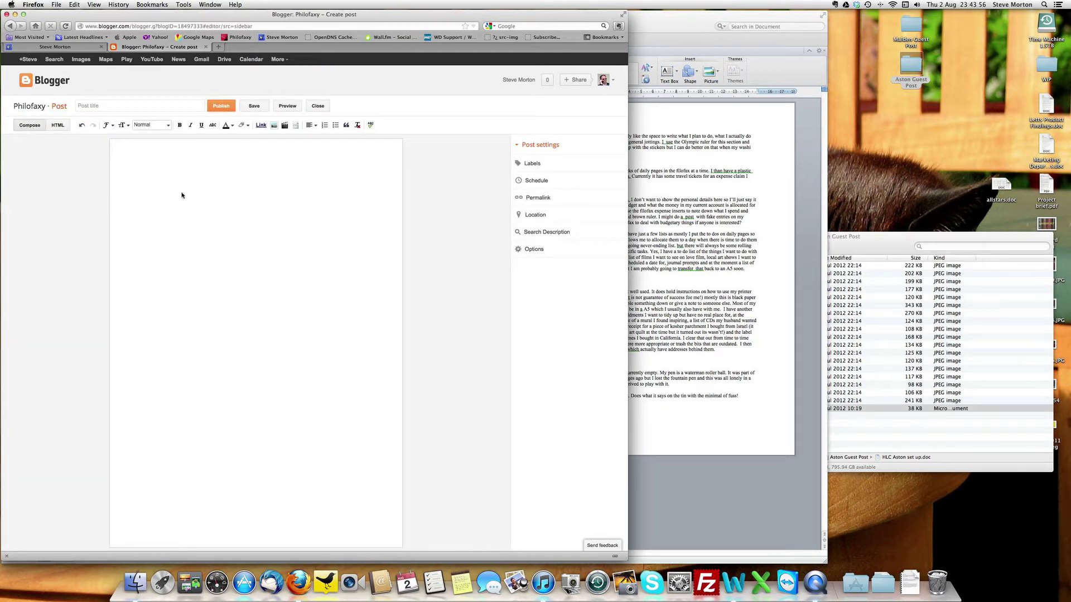
Step: Paste the copied Word text into the new post body and scroll to check it
key("super+v")
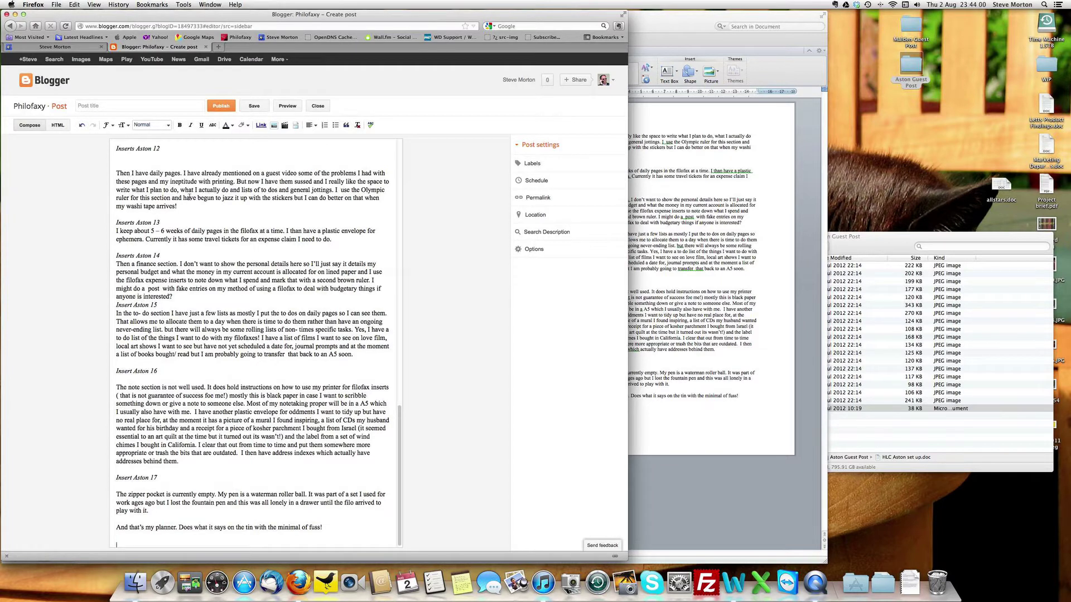
scroll(208, 272, "up", 15)
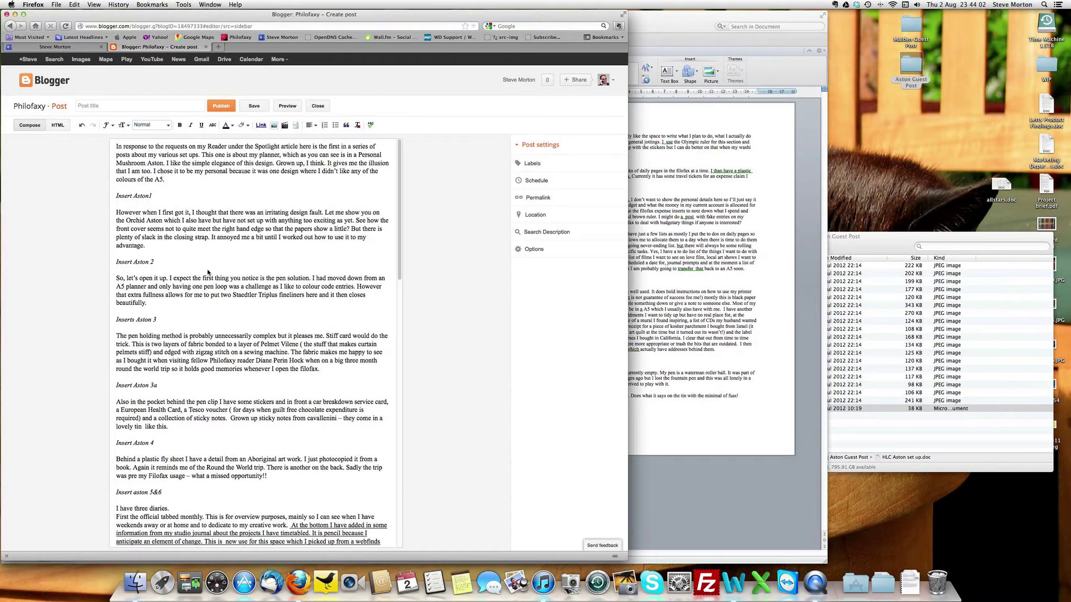
scroll(208, 272, "down", 5)
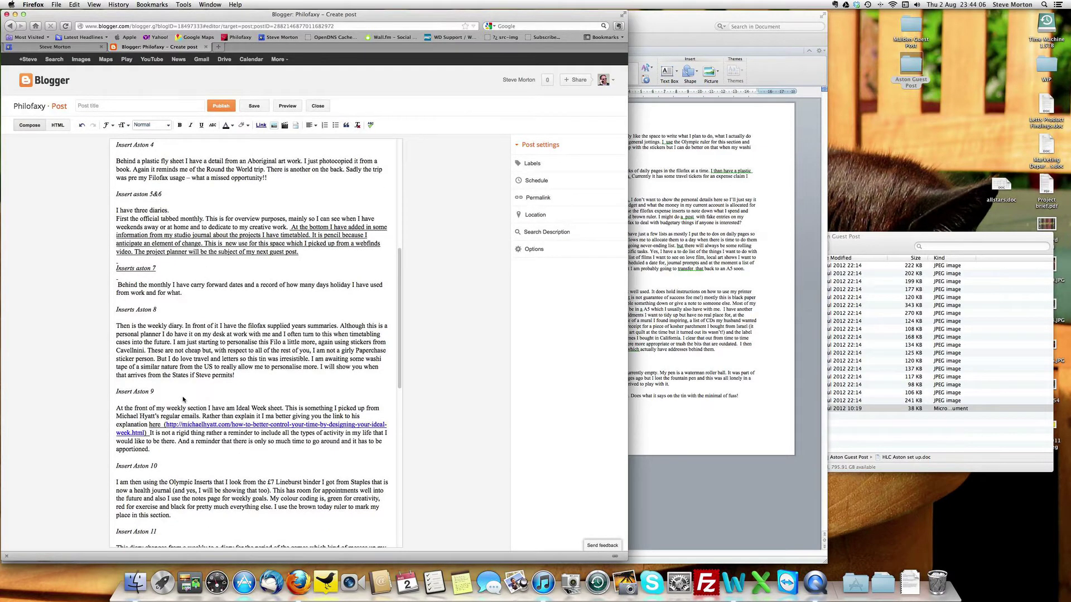
scroll(184, 424, "down", 5)
scroll(211, 348, "up", 15)
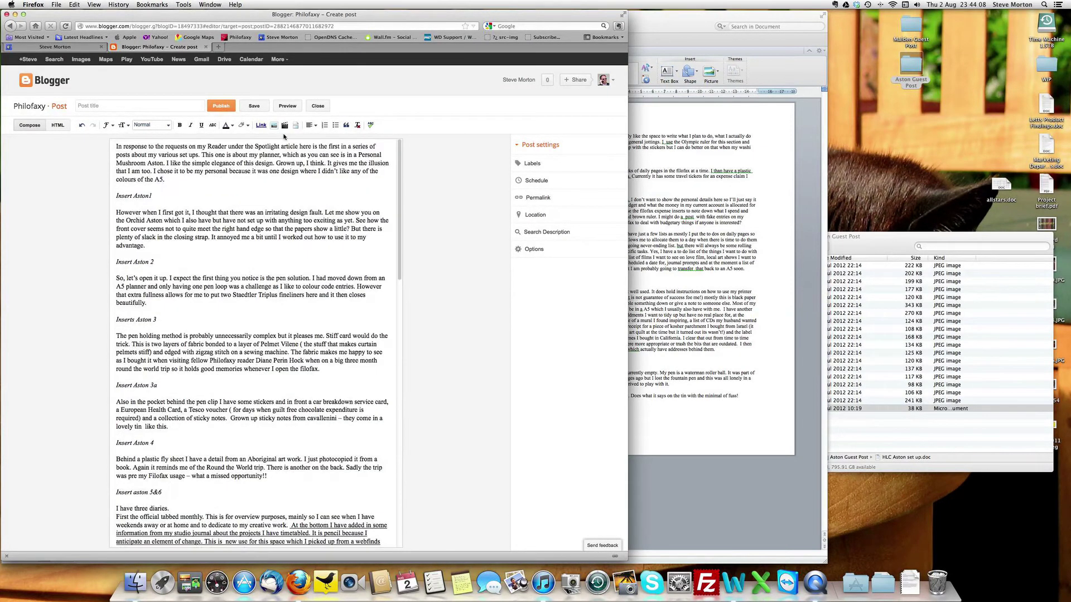
Step: Preview the pasted guest post on the Philofaxy blog, then return to the Create post editor
left_click(287, 106)
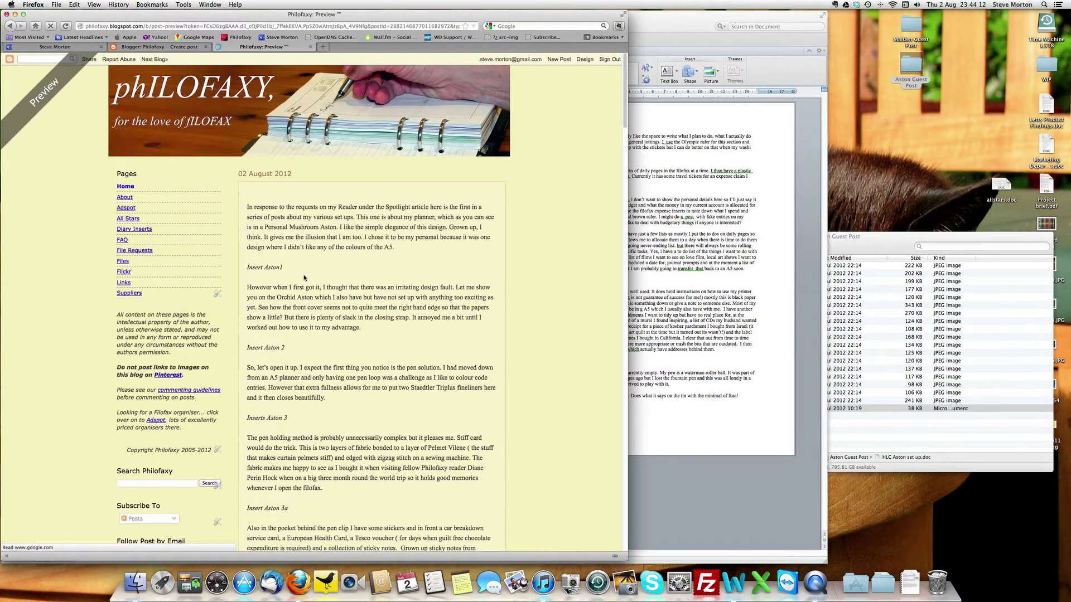
scroll(311, 292, "down", 5)
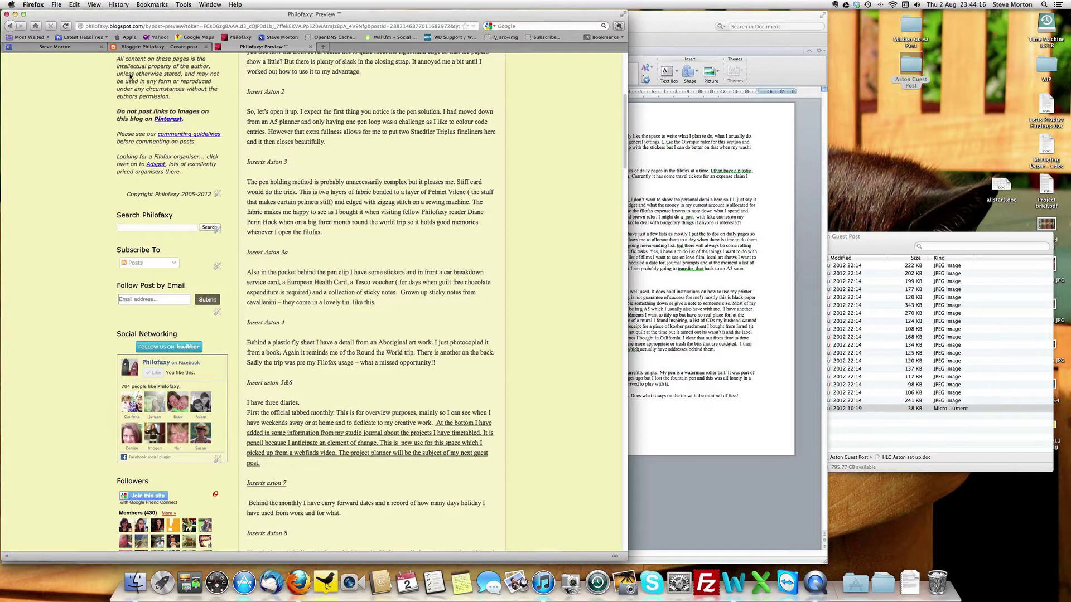
scroll(418, 282, "up", 5)
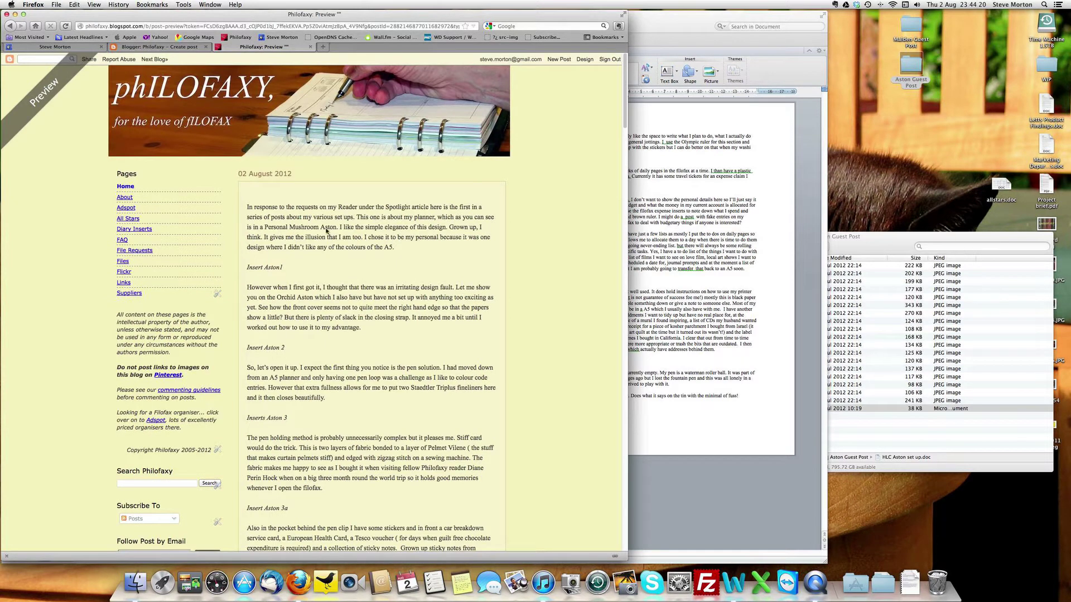
left_click(167, 47)
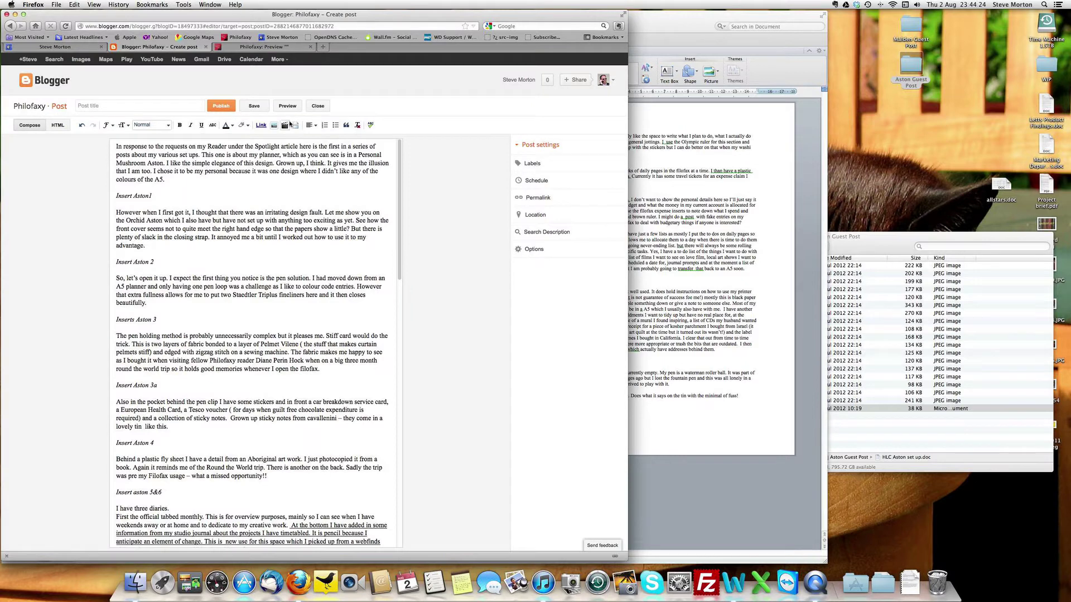
Step: Inspect the HTML source with its embedded Word style block, then return to Compose view
left_click(58, 125)
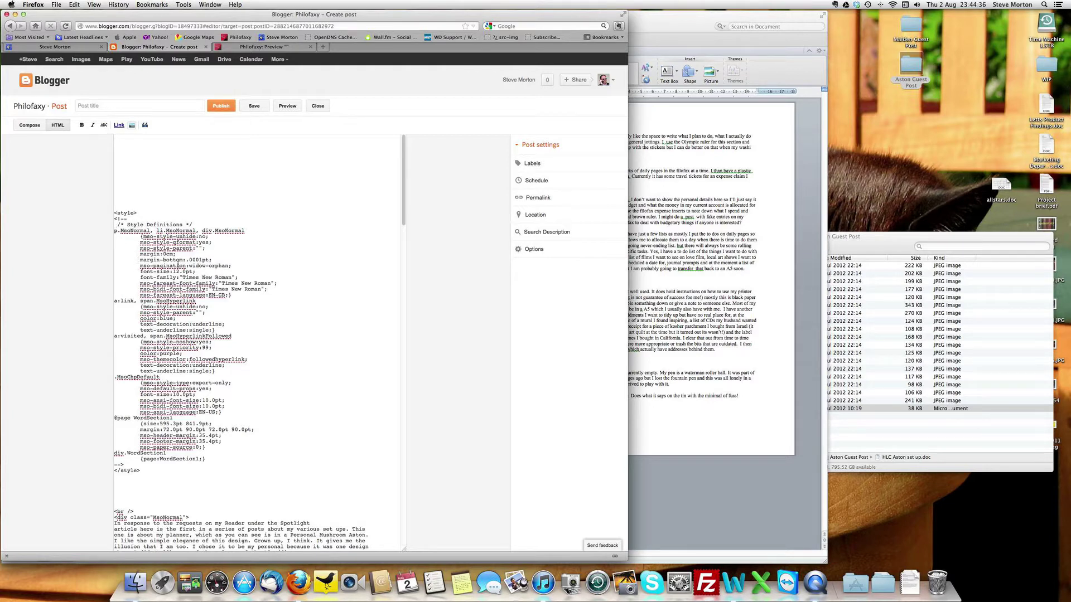
scroll(176, 383, "down", 5)
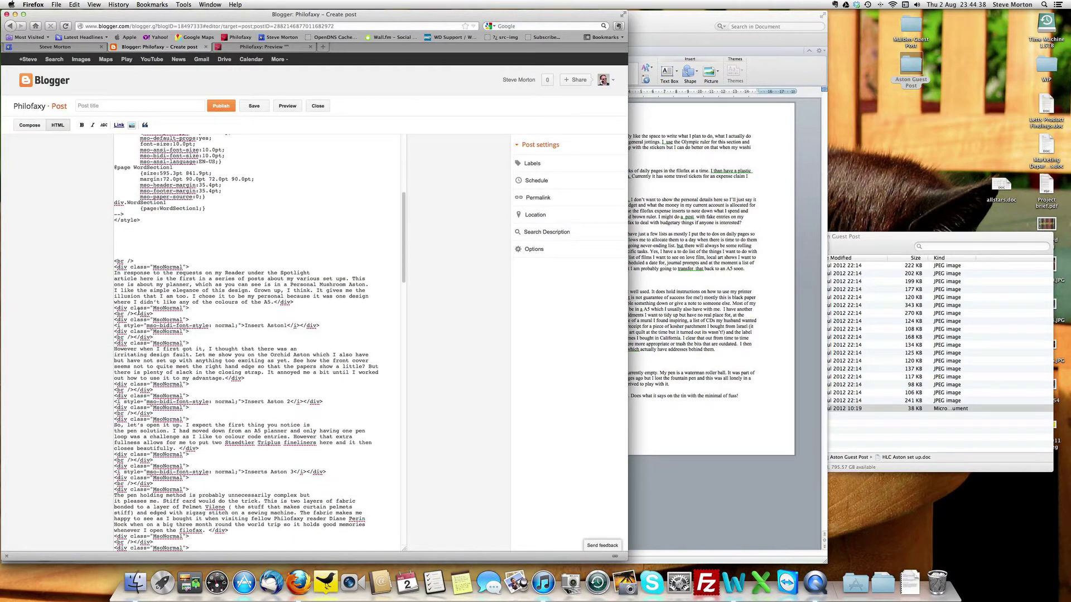
scroll(140, 311, "down", 15)
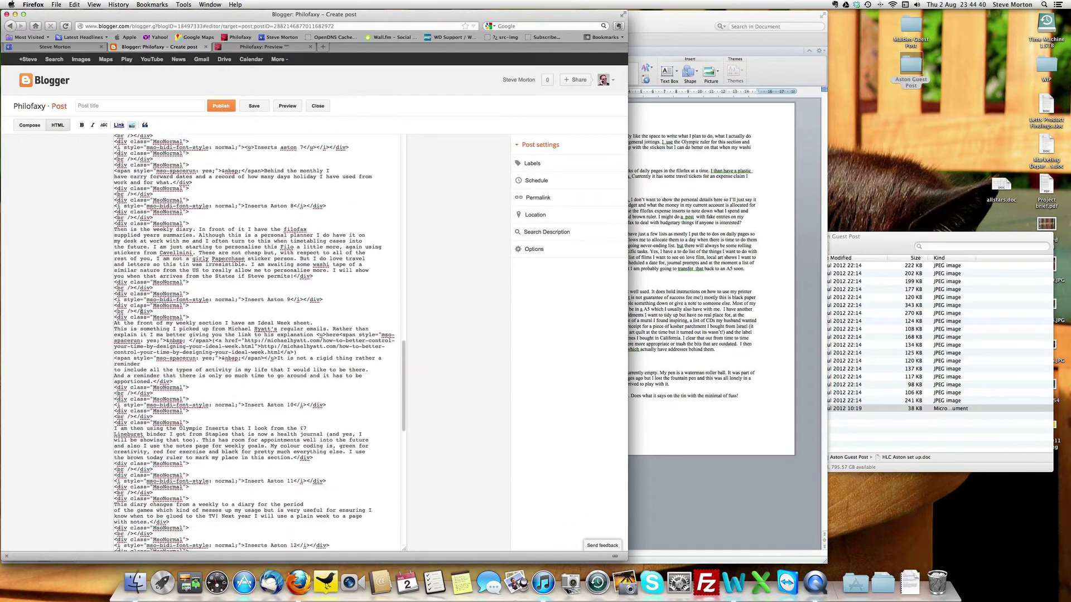
scroll(139, 311, "down", 15)
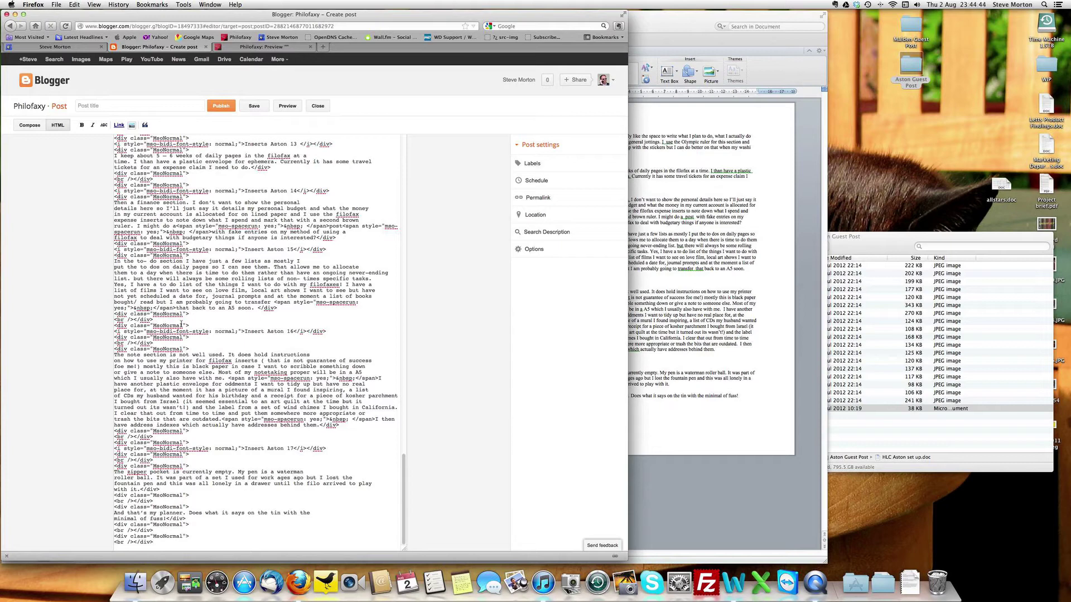
scroll(192, 331, "up", 20)
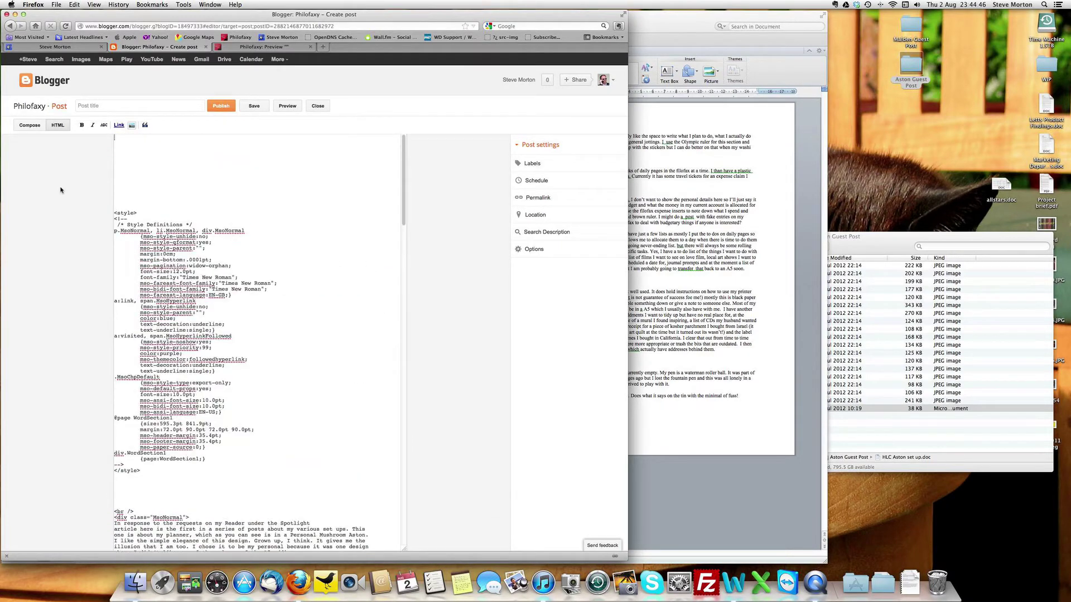
left_click(50, 129)
scroll(169, 473, "down", 10)
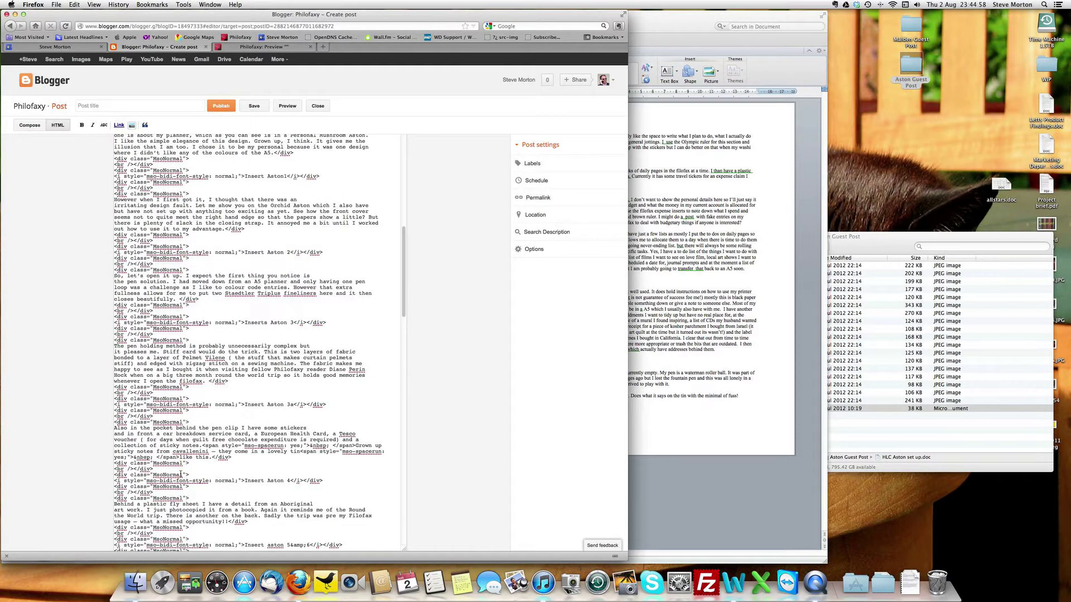
scroll(180, 475, "up", 10)
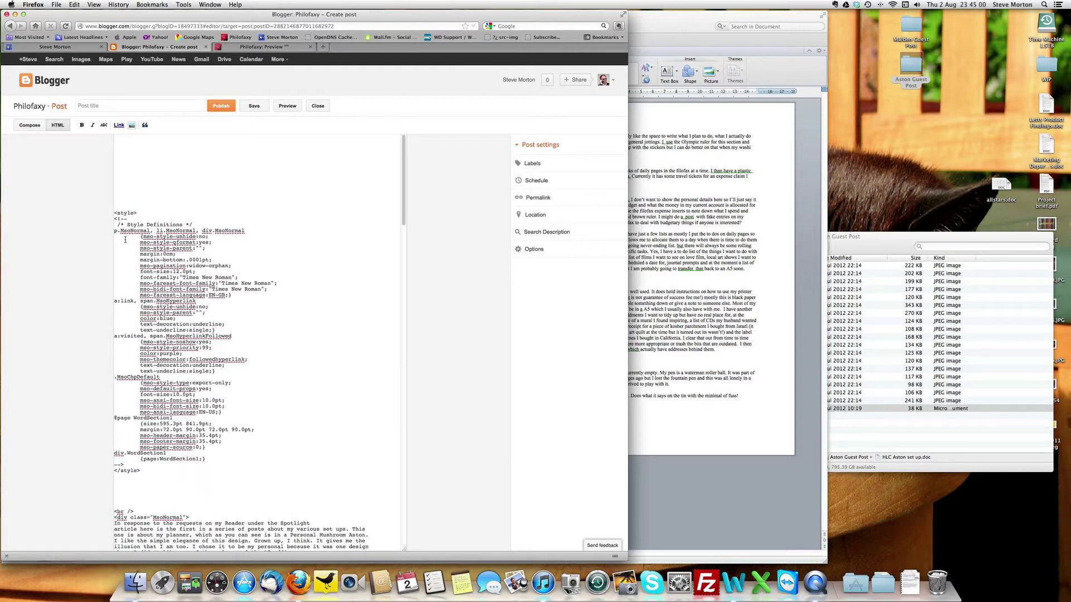
left_click(30, 126)
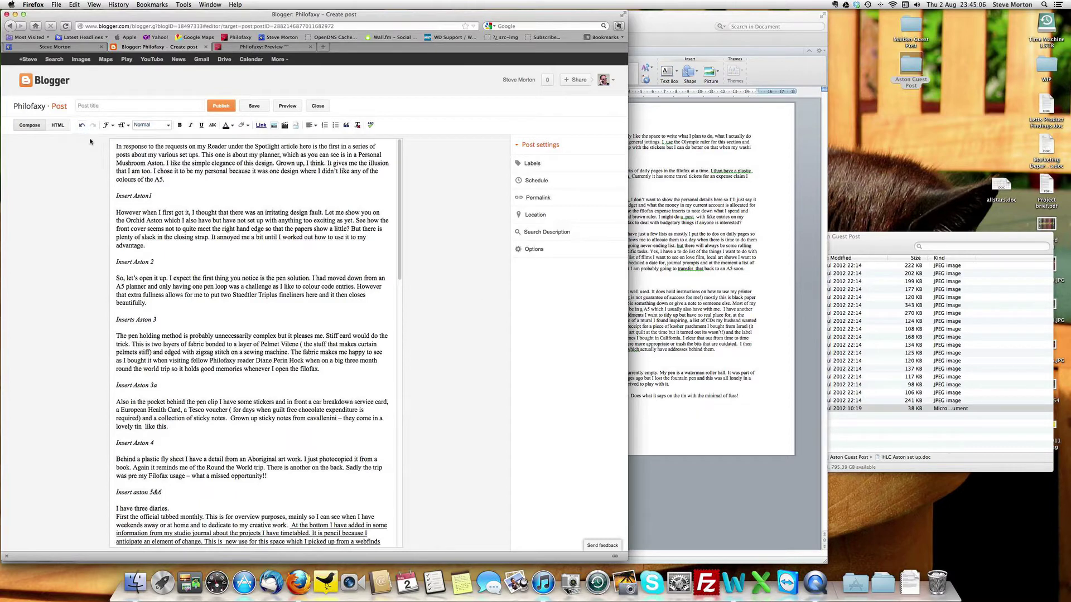
Step: Undo the formatted paste twice and paste the Word text into the empty HTML source instead
left_click(81, 125)
left_click(81, 125)
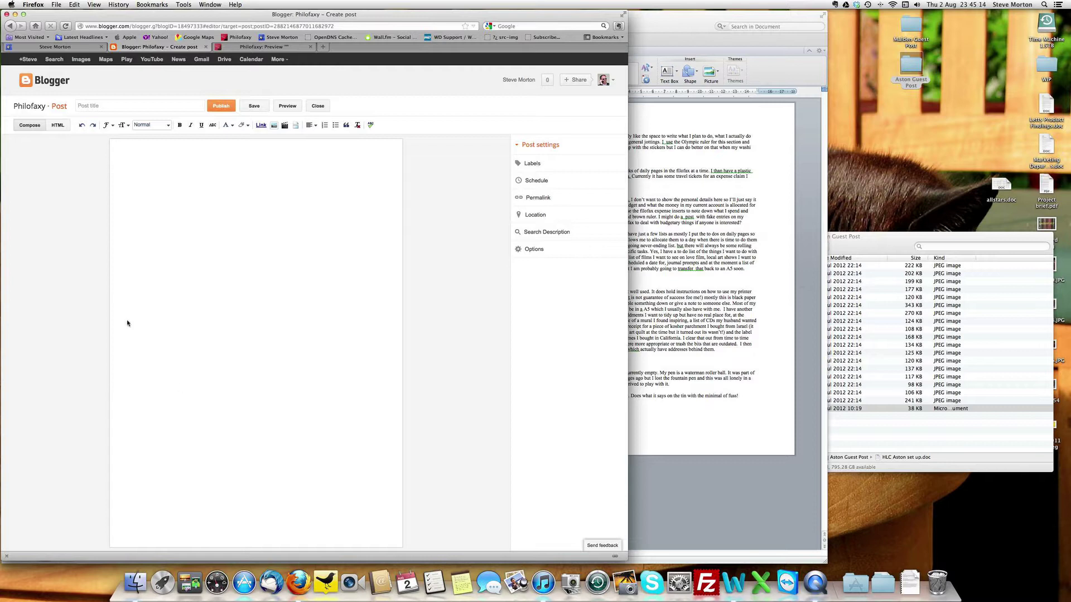
left_click(58, 125)
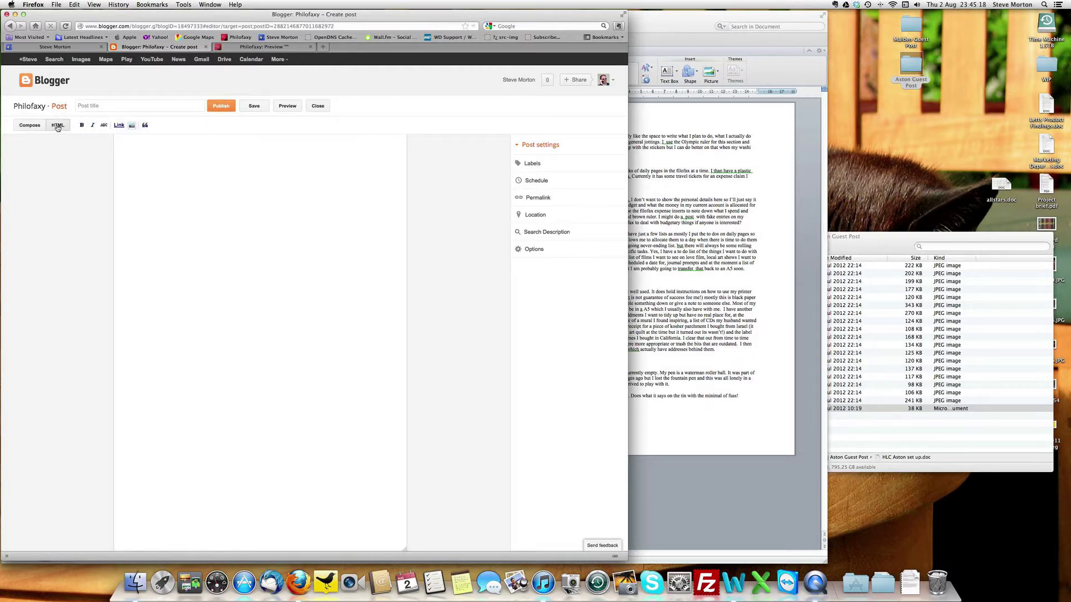
right_click(131, 156)
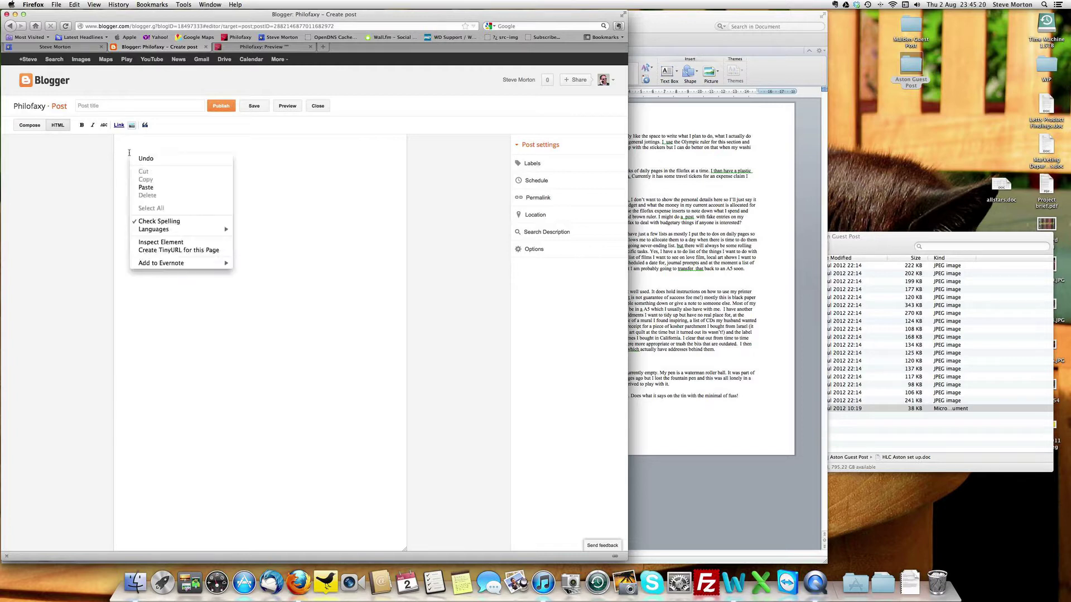
left_click(137, 188)
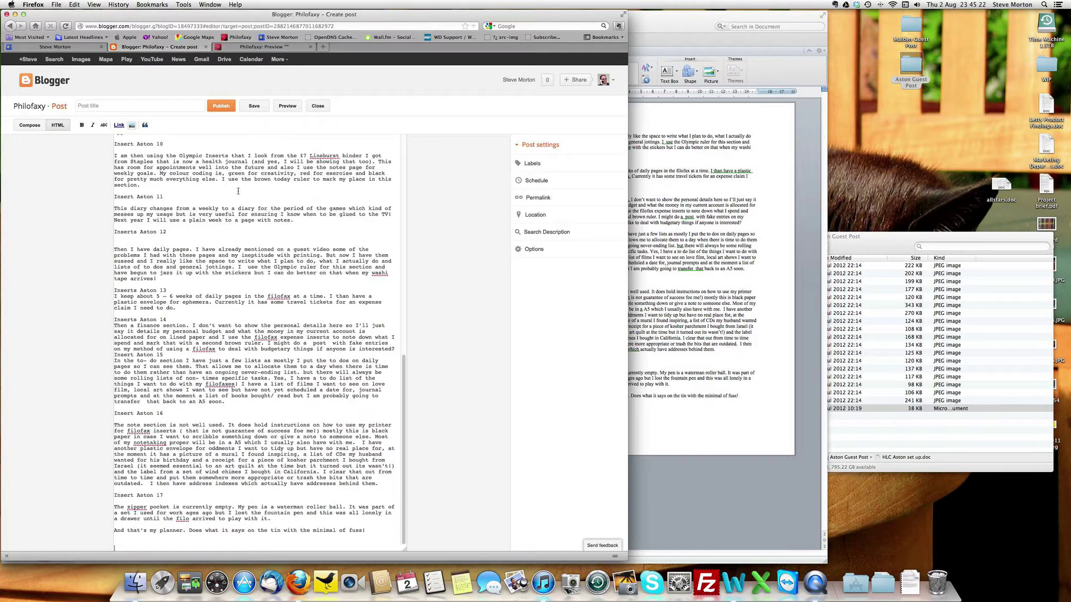
Step: Scroll through the pasted HTML source and open a preview of the post
scroll(228, 191, "up", 15)
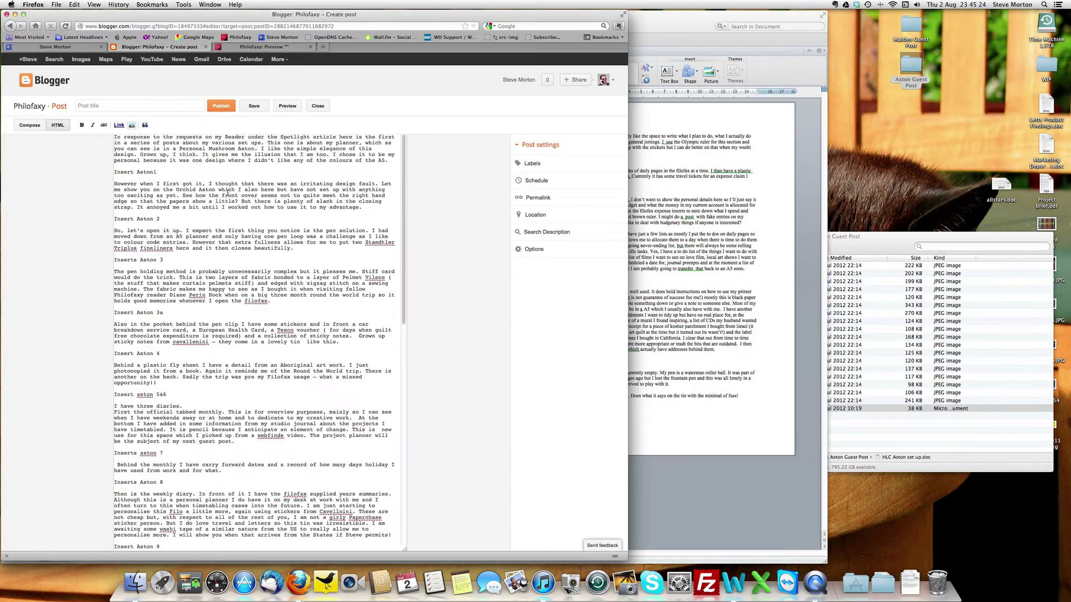
scroll(227, 192, "down", 15)
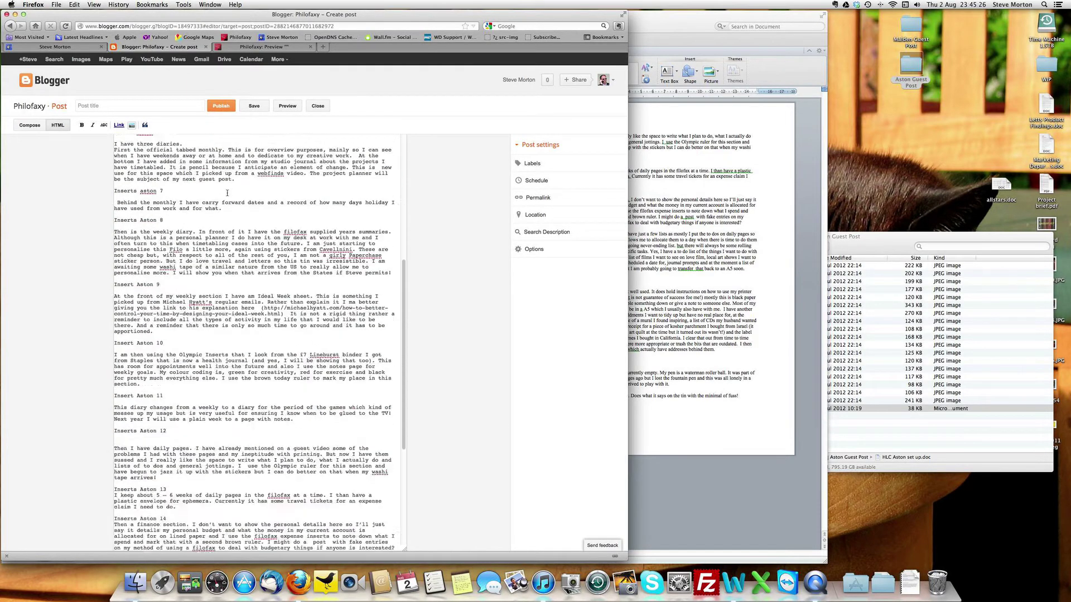
scroll(228, 193, "up", 15)
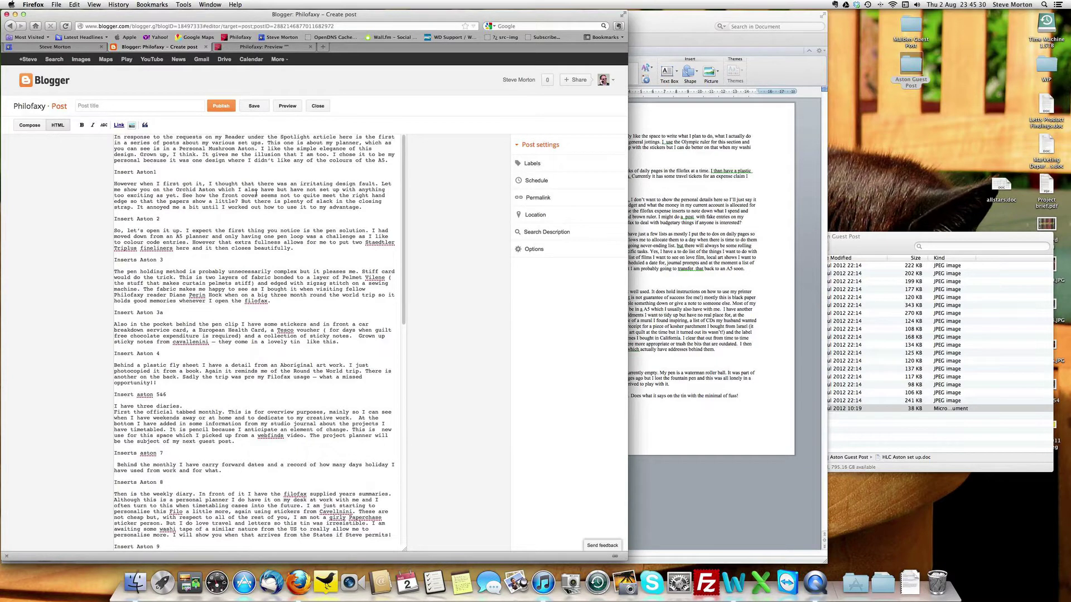
left_click(284, 106)
left_click(252, 48)
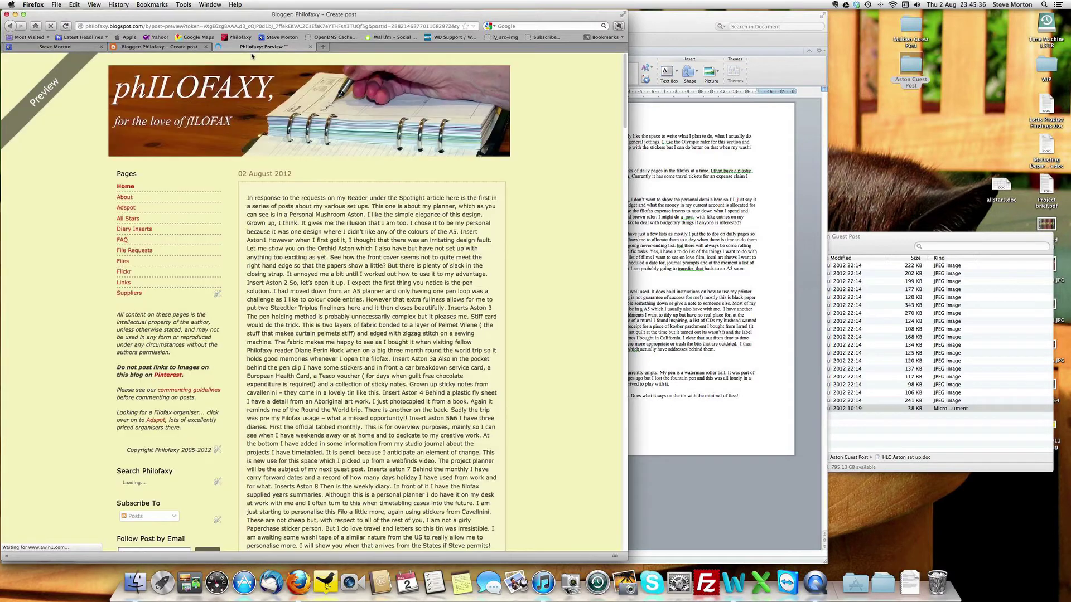
scroll(372, 206, "down", 10)
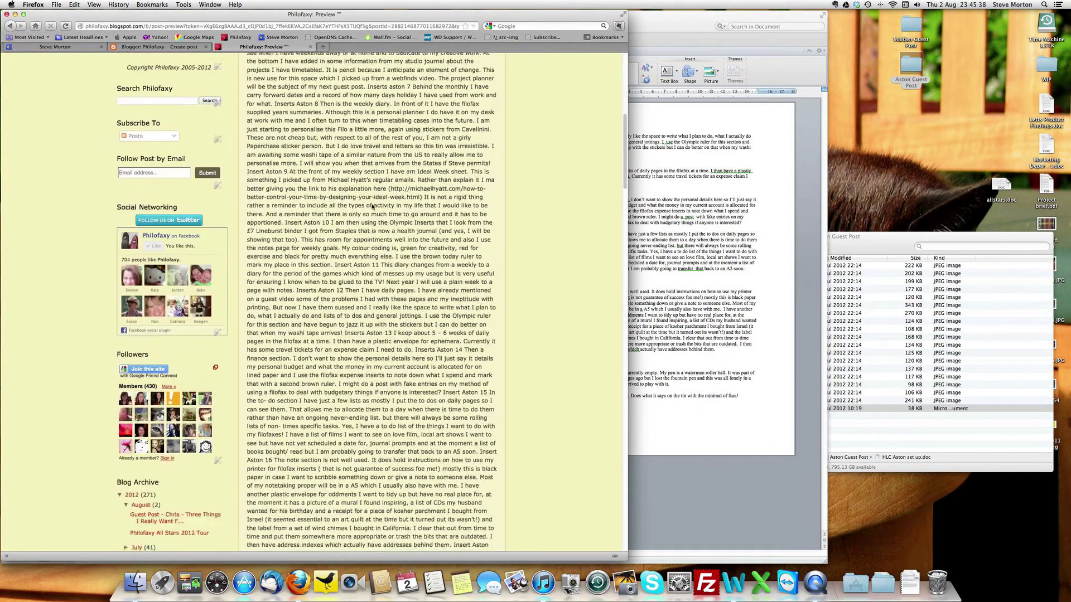
scroll(372, 206, "down", 2)
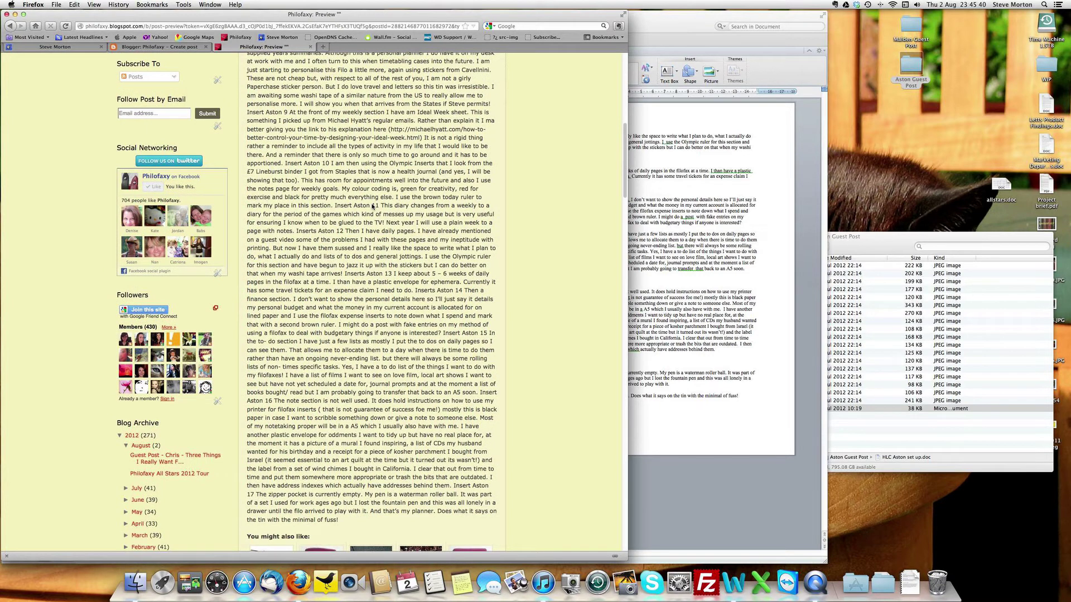
scroll(372, 207, "up", 15)
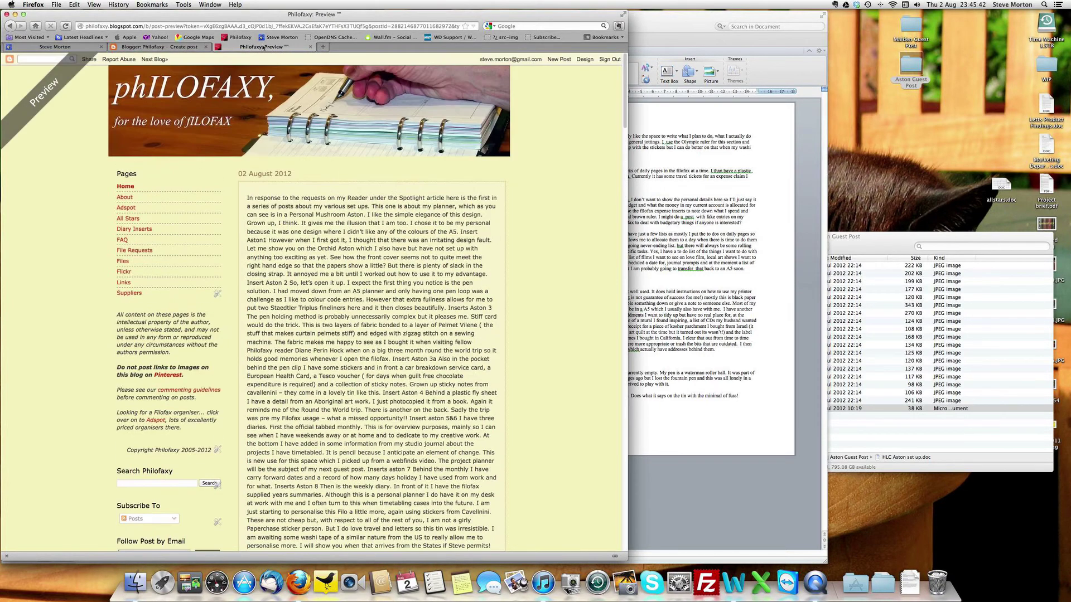
left_click(310, 47)
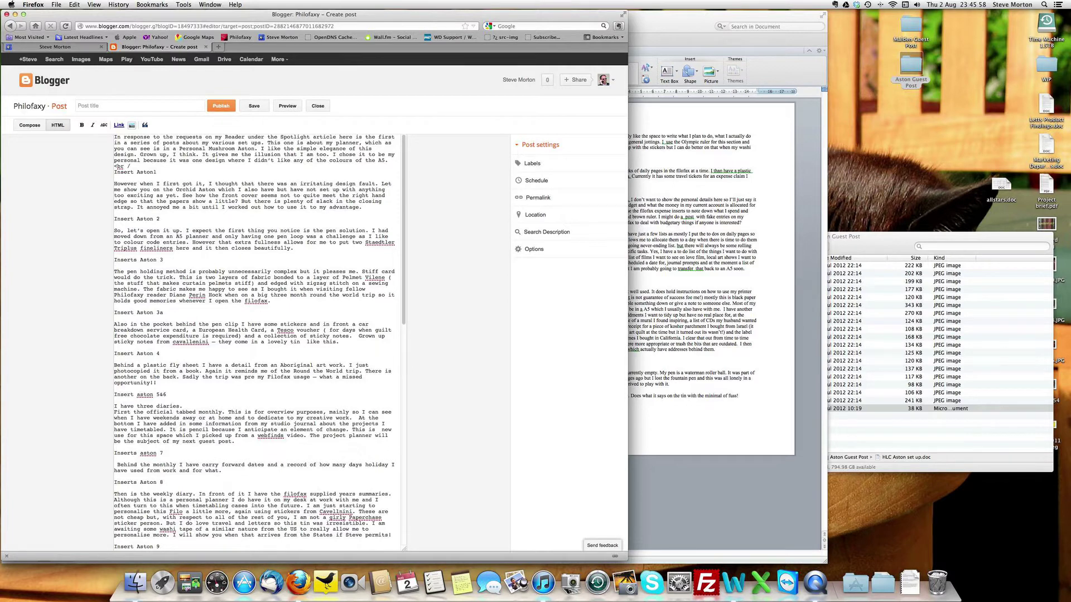
Step: Create two stacked <br /> tags in the HTML source and copy the pair
key("Return")
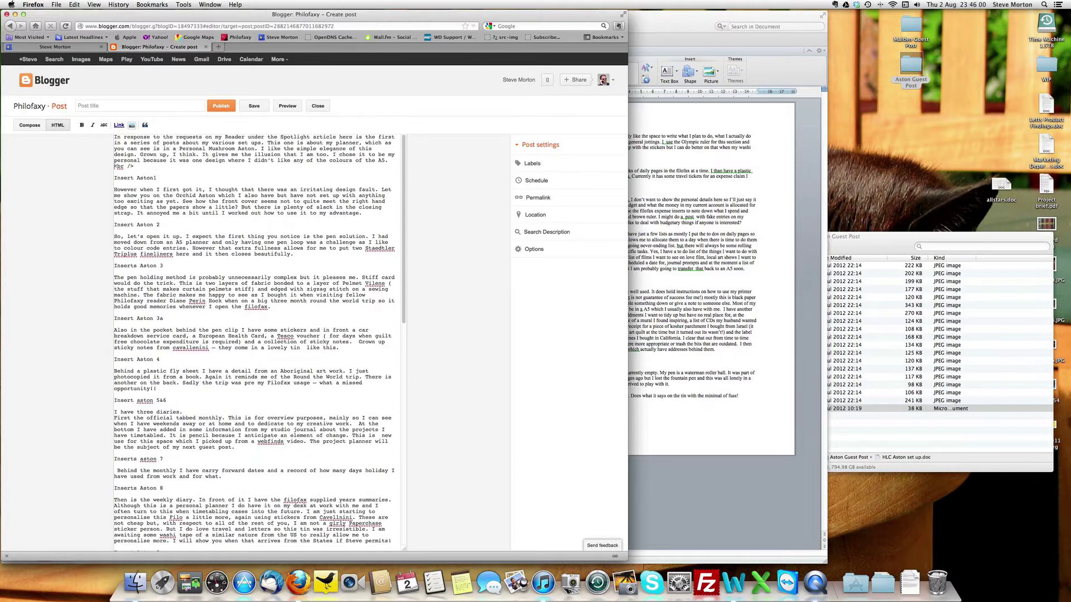
key("super+shift+Right")
key("super+c")
key("Right")
key("Return")
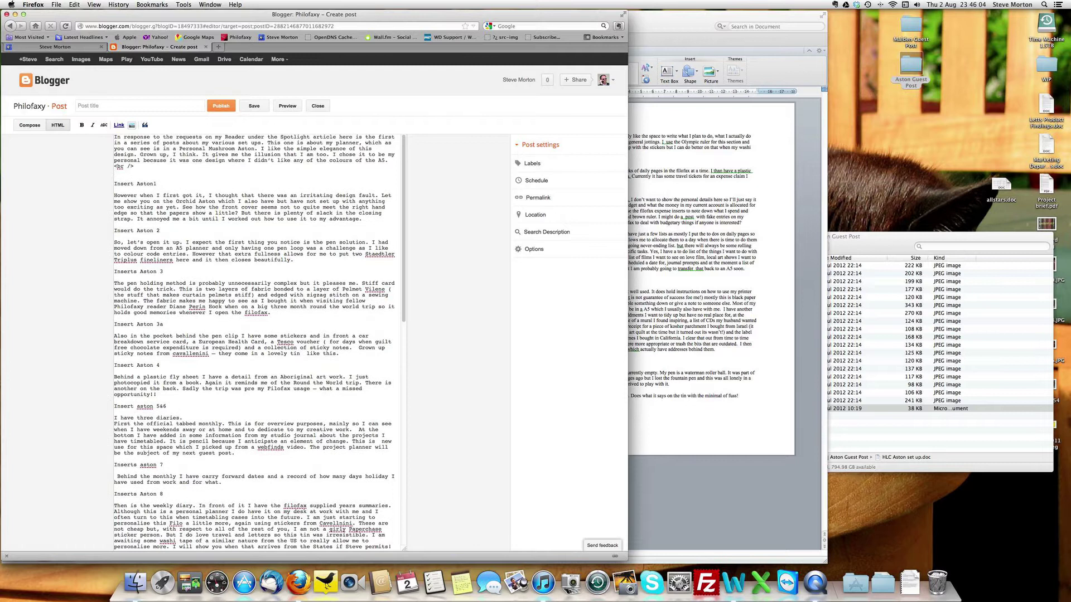
key("super+v")
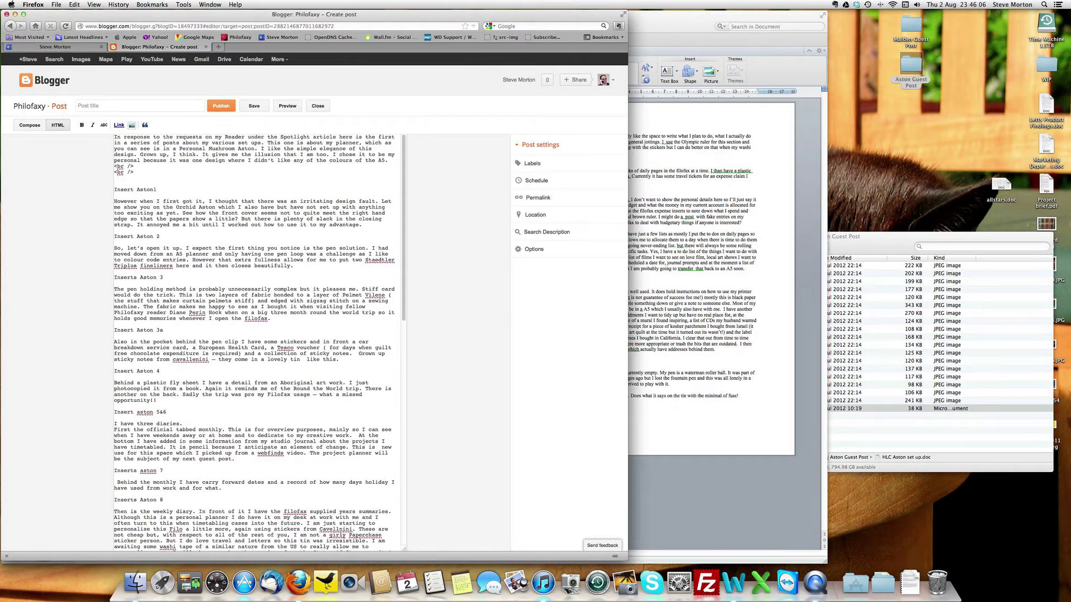
left_click_drag(115, 166, 134, 173)
key("super+c")
Step: Paste <br /> pairs below Insert Aston1, Insert Aston 2, Inserts Aston 3 and their paragraphs
left_click(129, 195)
key("super+v")
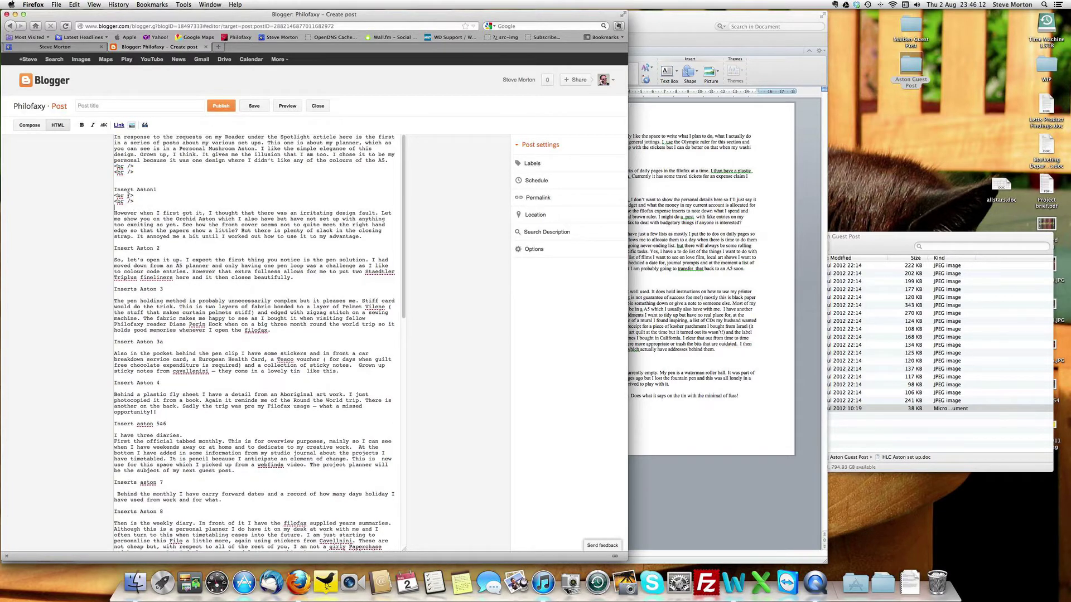
left_click(123, 243)
key("super+v")
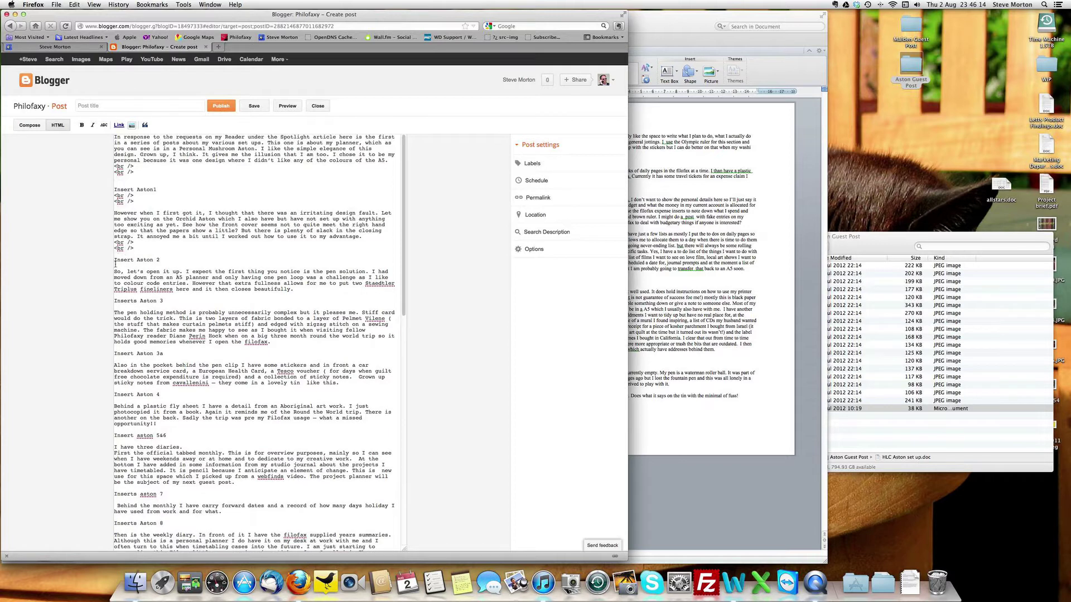
left_click(115, 264)
key("super+v")
left_click(117, 307)
key("super+v")
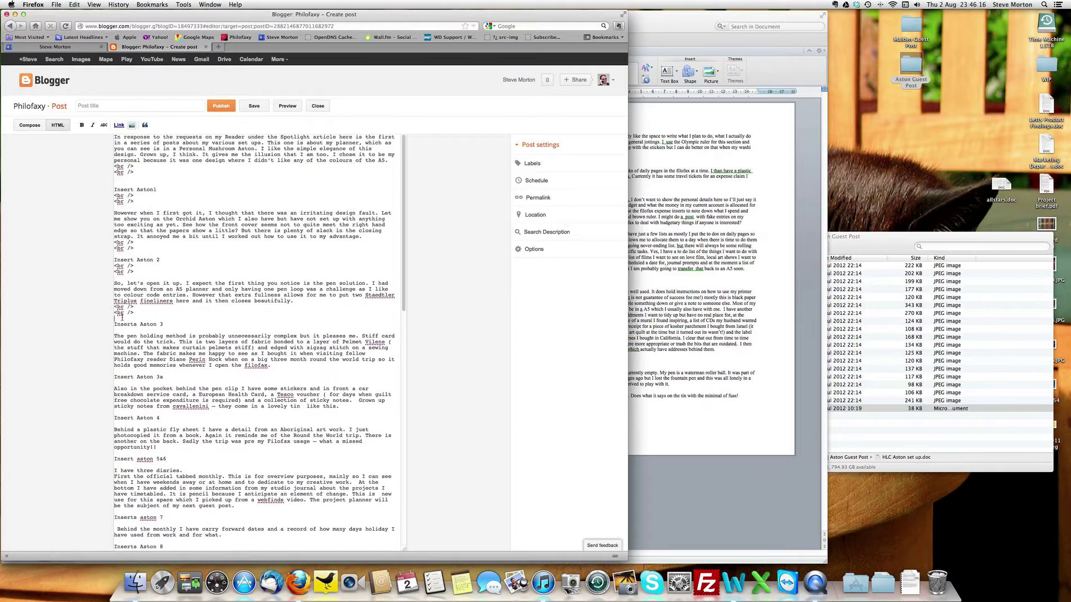
key("super+v")
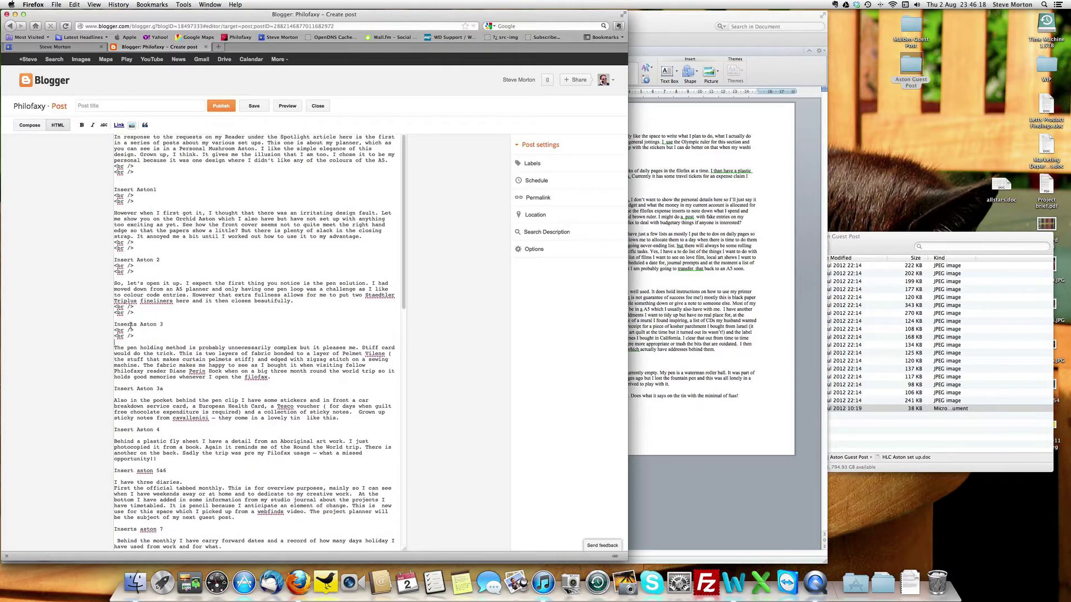
Step: Paste <br /> pairs around Insert Aston 3a and Insert Aston 4 and their paragraphs
left_click(118, 385)
key("super+v")
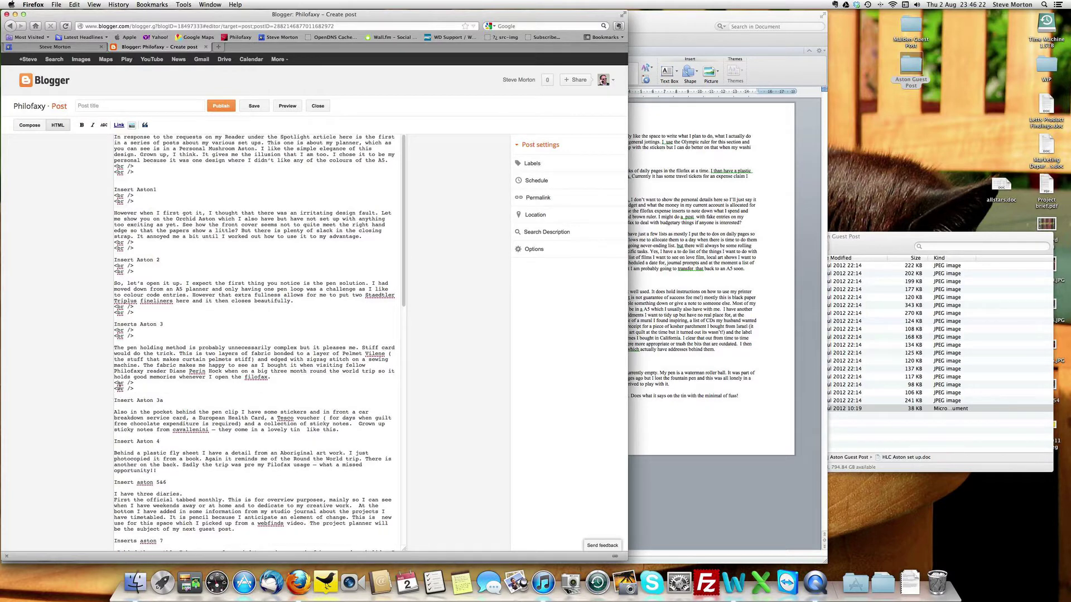
left_click(117, 406)
key("super+v")
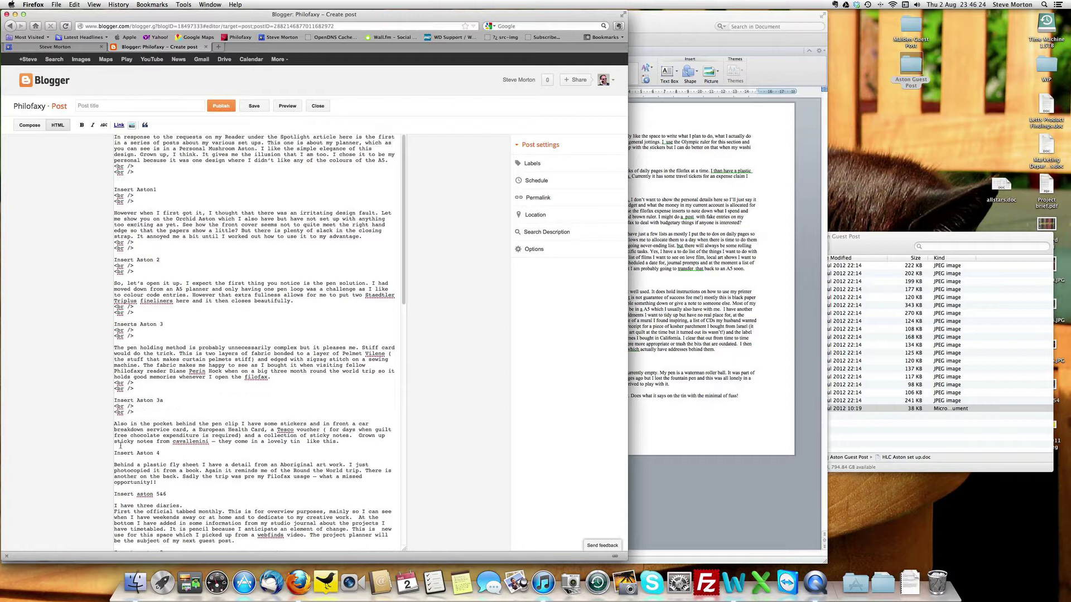
left_click(120, 447)
key("super+v")
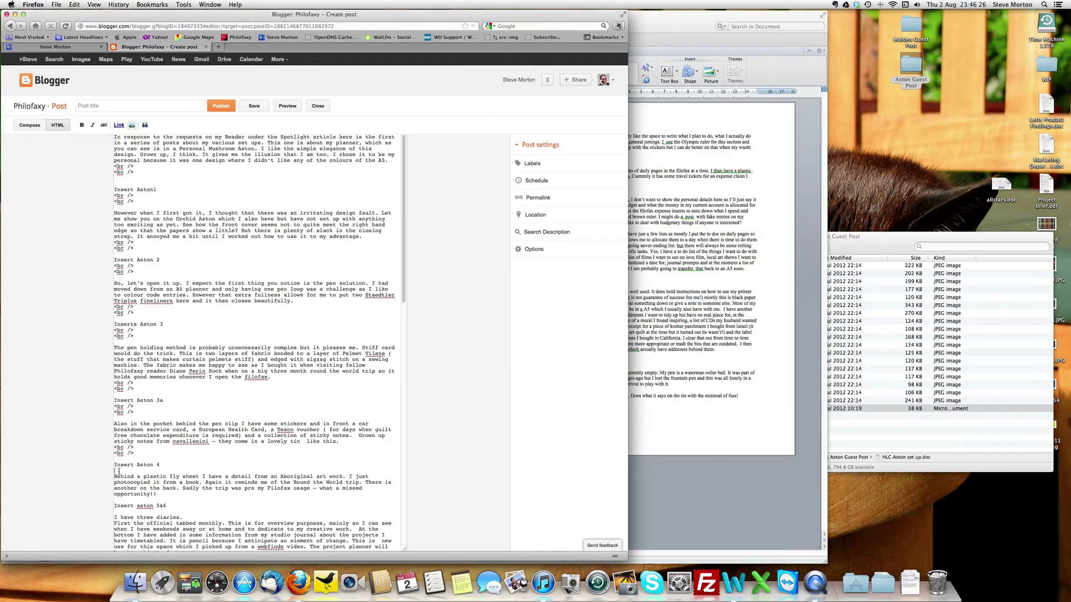
key("super+v")
left_click(132, 512)
key("super+v")
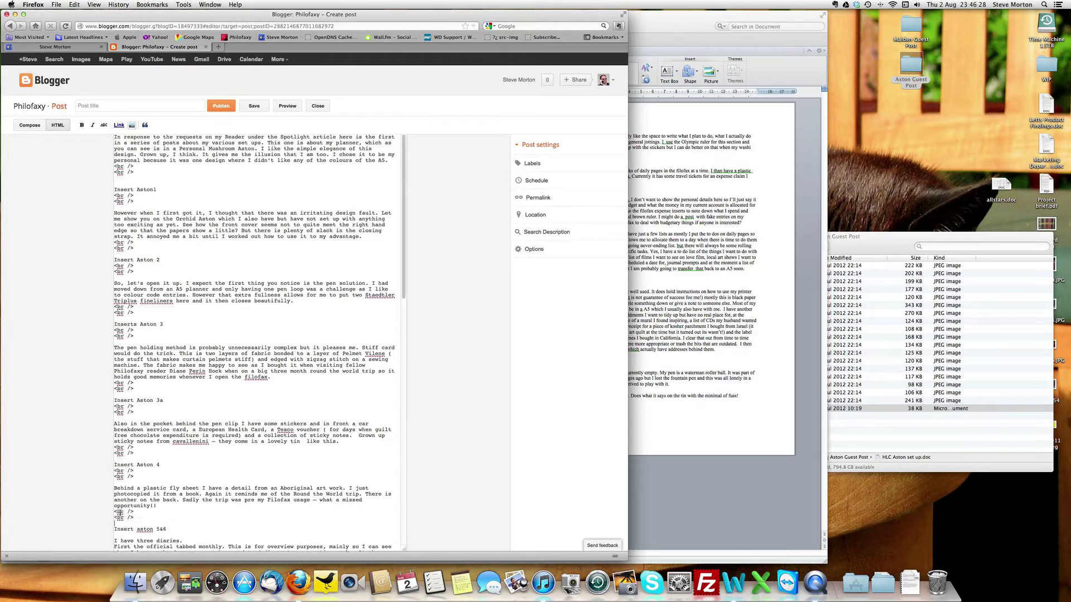
scroll(122, 480, "down", 3)
Step: Paste <br /> pairs below Insert aston 5&6 and after its 'next guest post.' paragraph
left_click(116, 461)
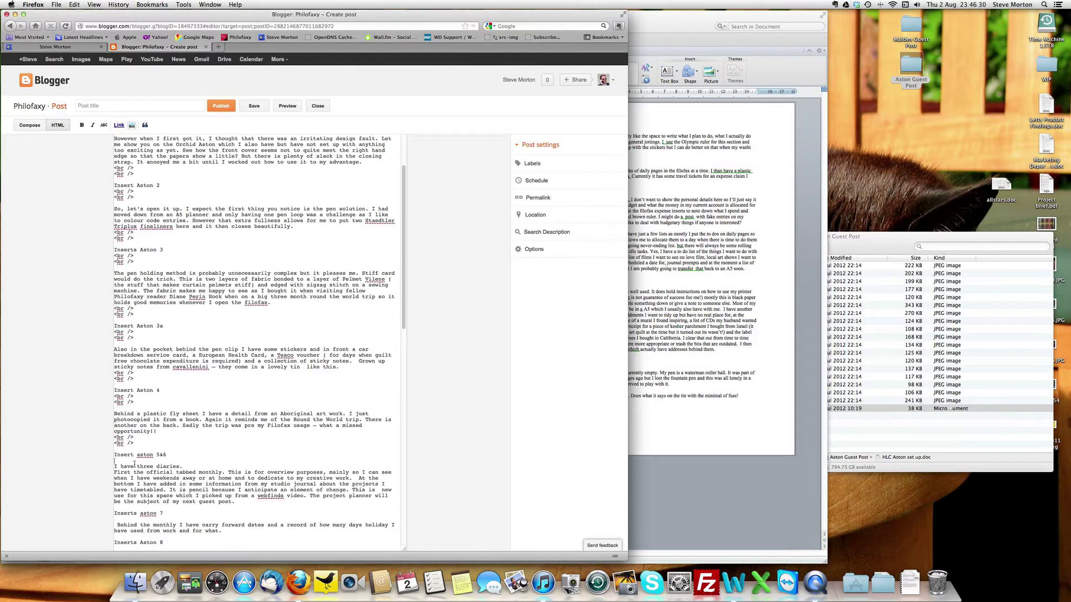
key("super+v")
left_click(117, 519)
key("super+v")
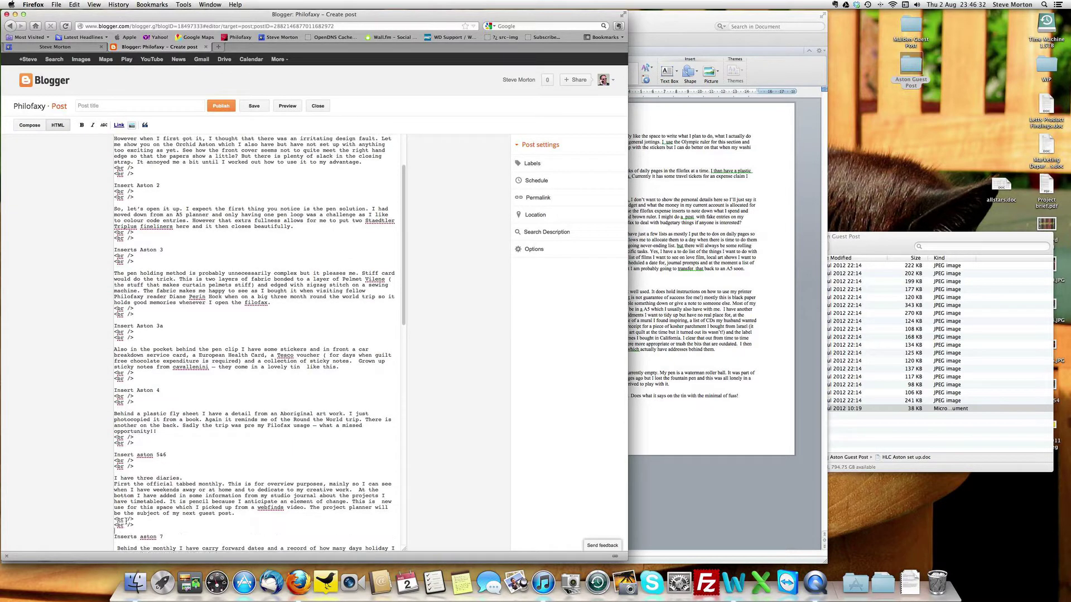
scroll(124, 462, "down", 4)
Step: Paste <br /> pairs below the Aston 7 and Aston 8 headings and after their paragraphs
left_click(117, 444)
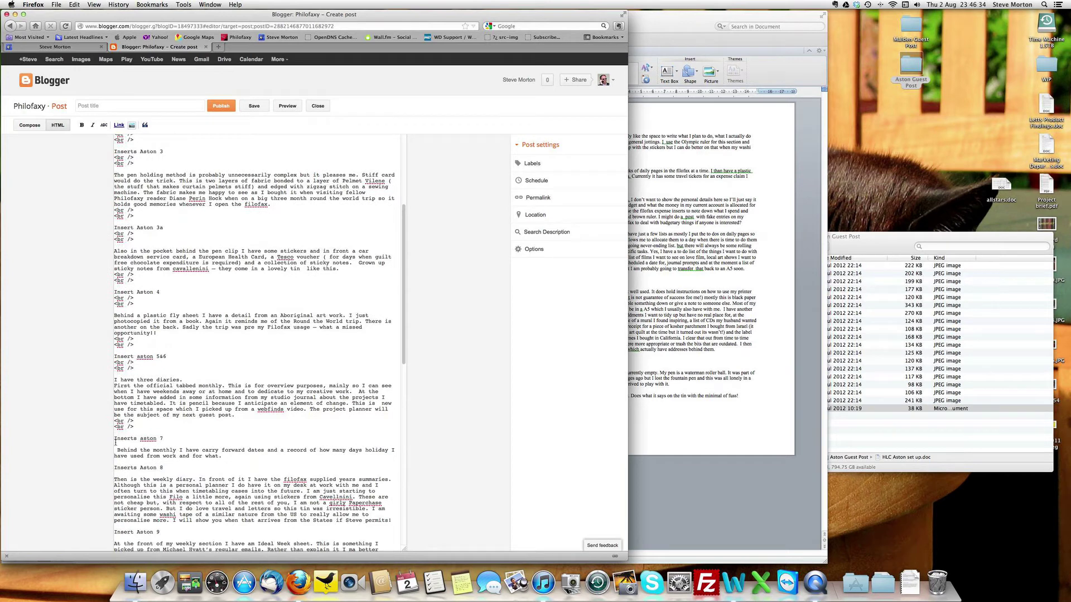
key("super+v")
left_click(117, 474)
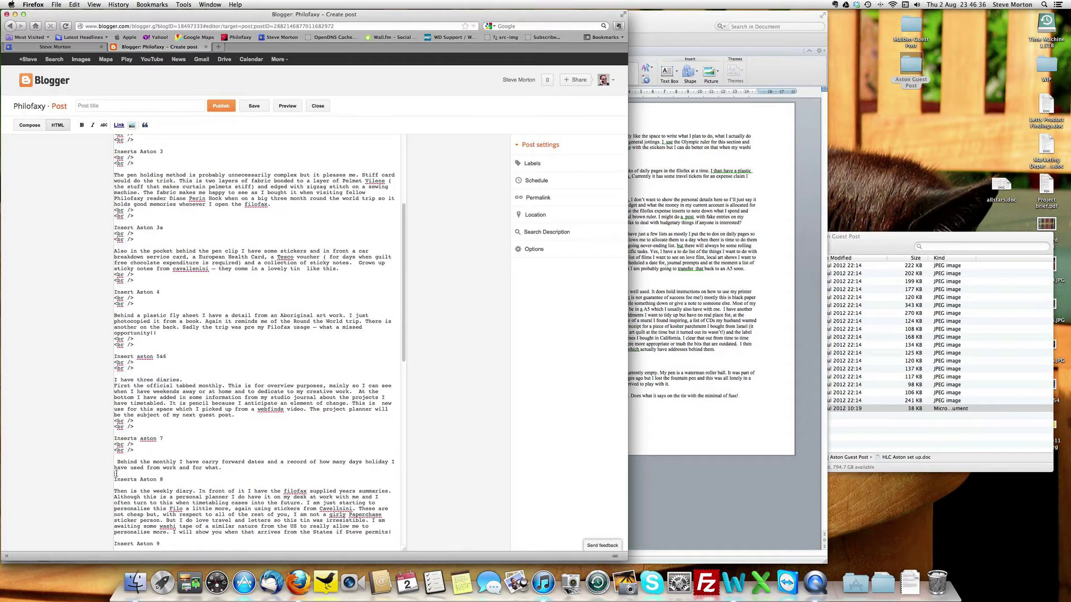
key("super+v")
left_click(121, 497)
key("super+v")
scroll(133, 452, "down", 6)
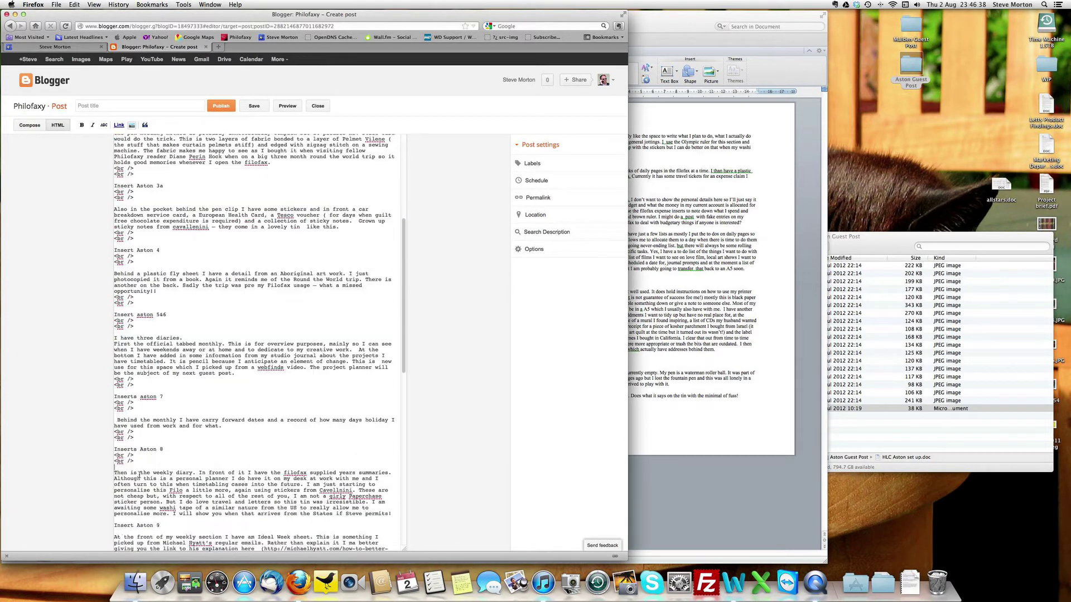
key("super+v")
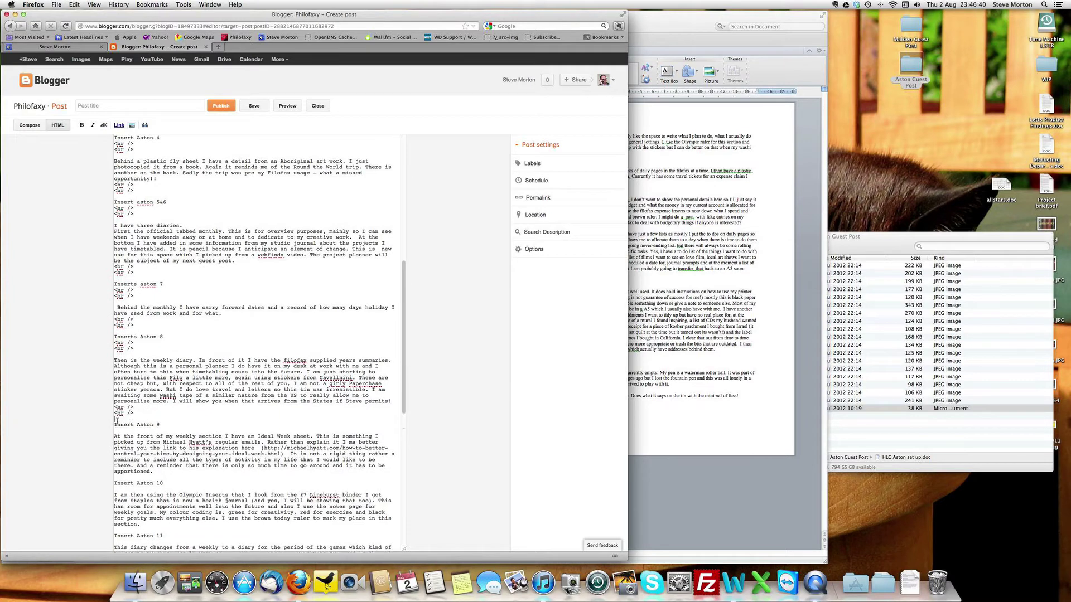
Step: Paste <br /> pairs around the Insert Aston 9 section and below Insert Aston 10
left_click(116, 431)
key("super+v")
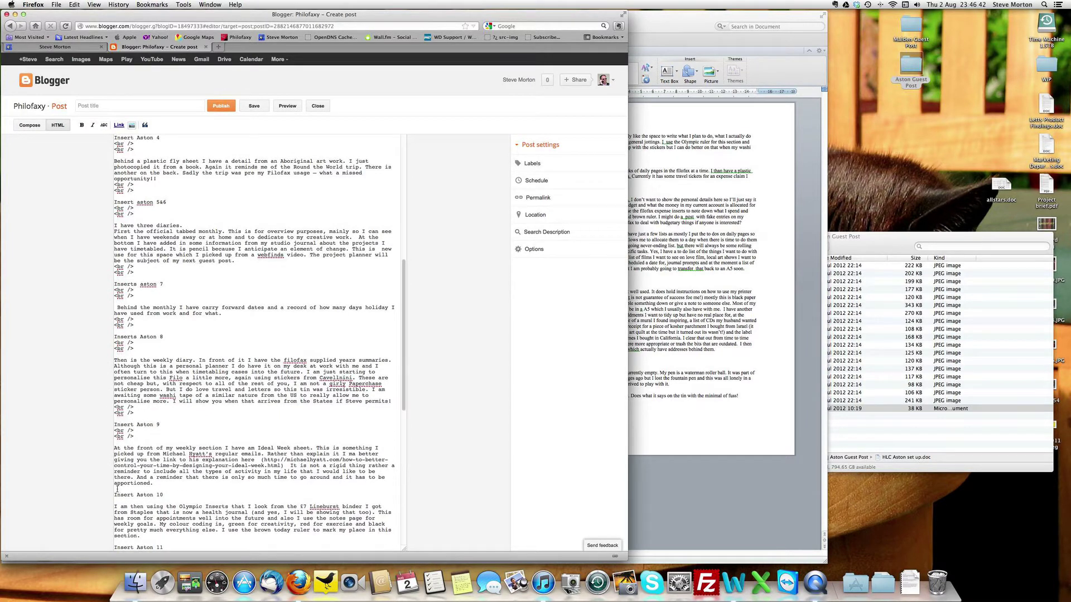
left_click(117, 489)
key("super+v")
left_click(121, 513)
key("super+v")
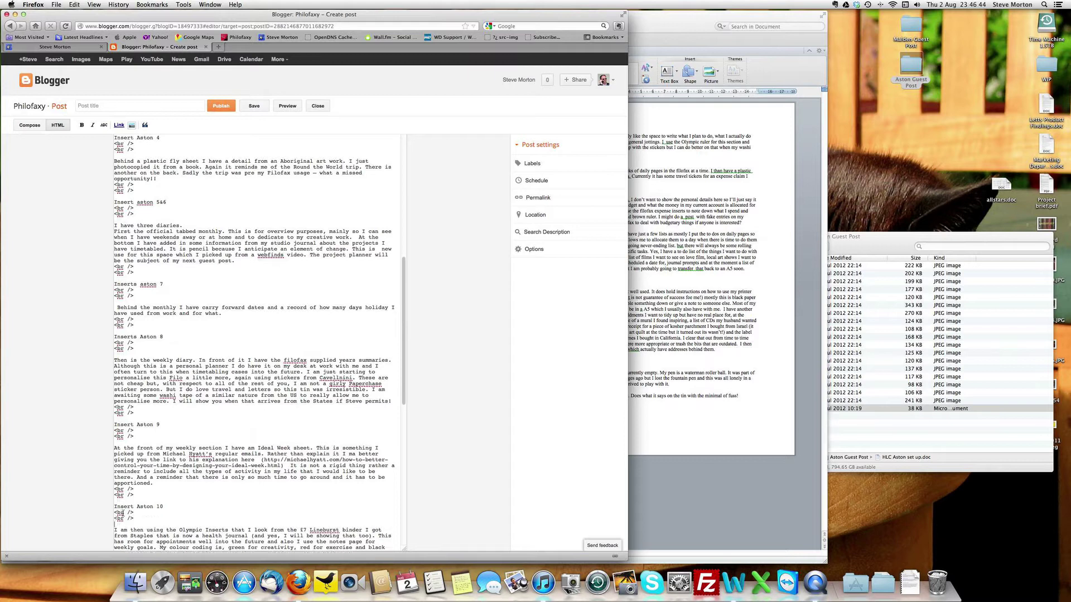
scroll(128, 447, "down", 5)
Step: Paste <br /> pairs after the Aston 10 paragraph and around the Aston 11 and 12 sections
left_click(116, 372)
key("super+v")
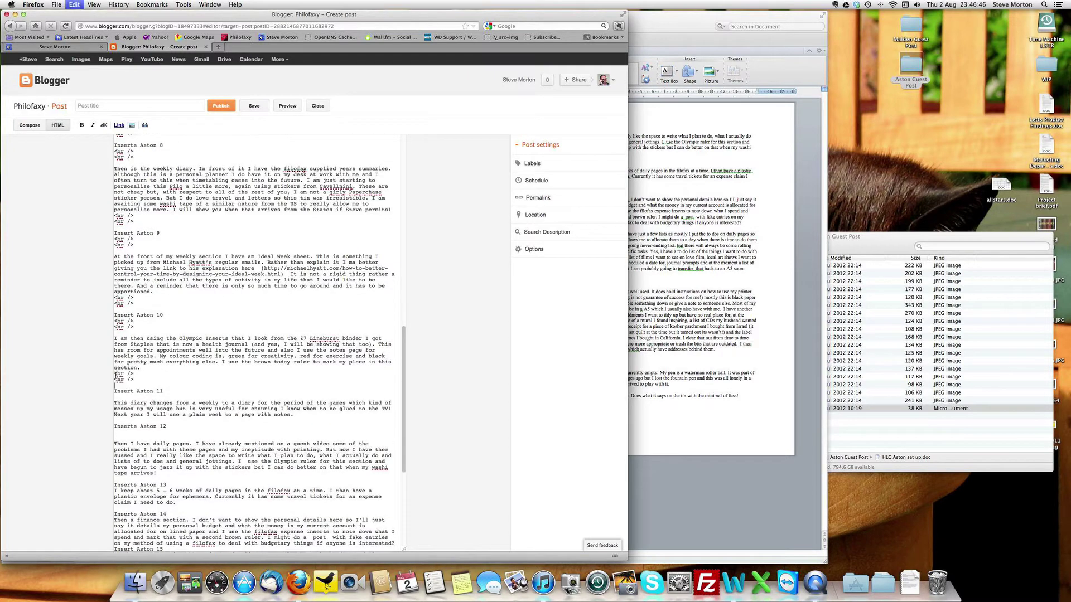
left_click(116, 397)
type("<br /> <br />")
left_click(116, 433)
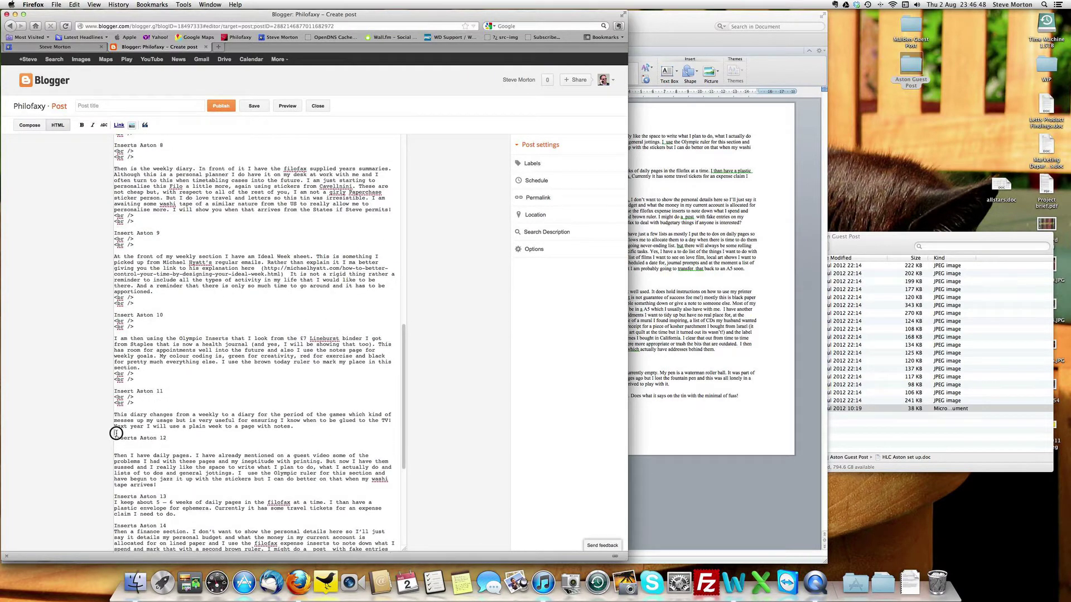
type("<br /> <br />")
left_click(117, 456)
type("<br /> <br />")
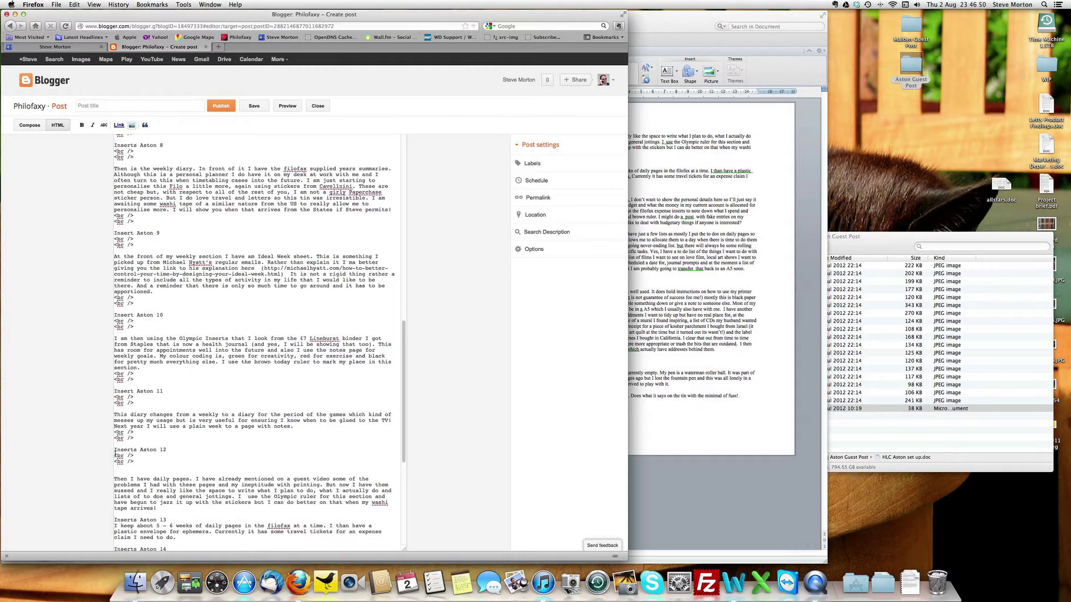
left_click(120, 514)
type("<br /> <br />")
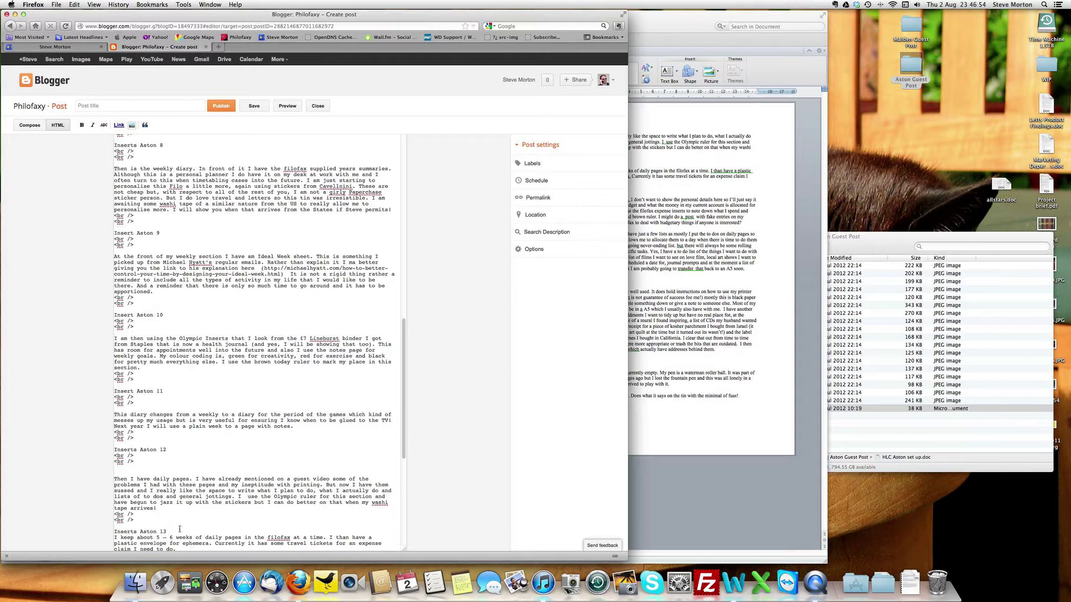
Step: Add <br /> pairs below Inserts Aston 13, after its paragraph, and below Inserts Aston 14
left_click(180, 529)
key("Return")
type("<br /> <br />")
scroll(117, 383, "down", 10)
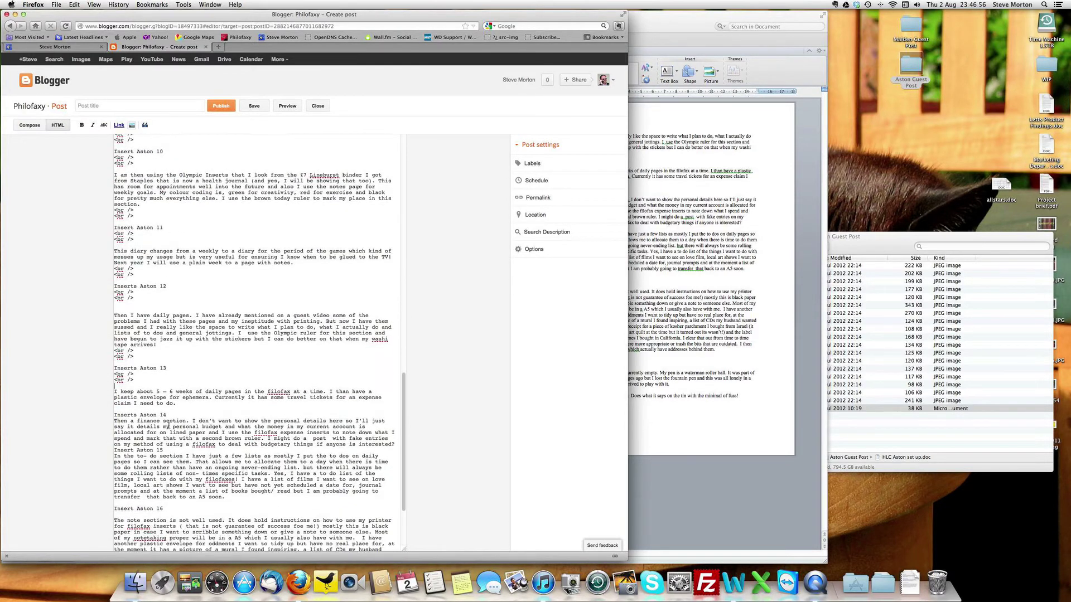
left_click(118, 384)
type("<br /> <br />")
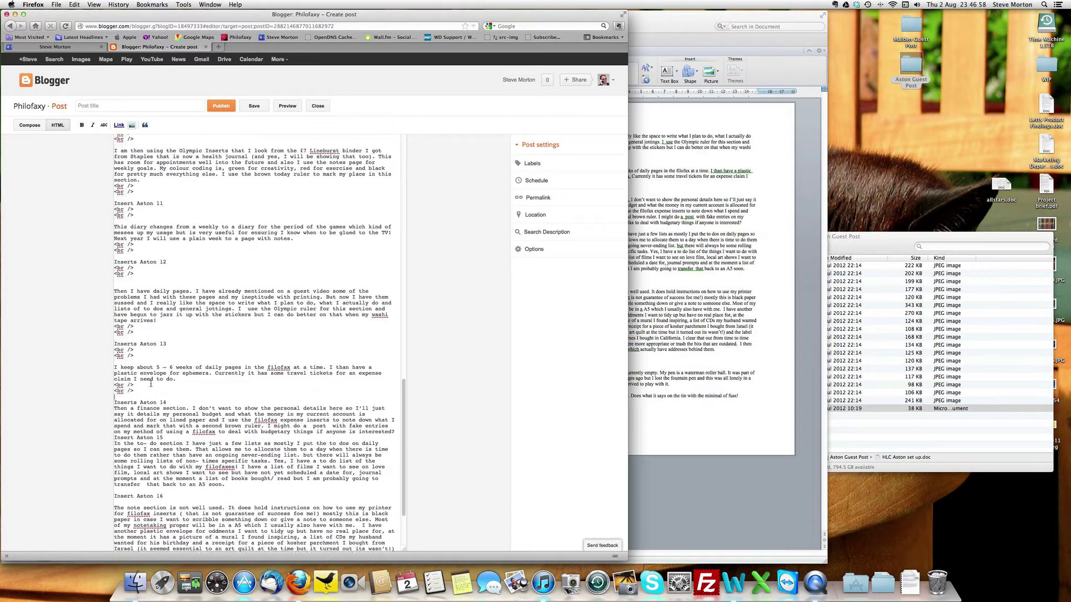
left_click(167, 402)
key("Return")
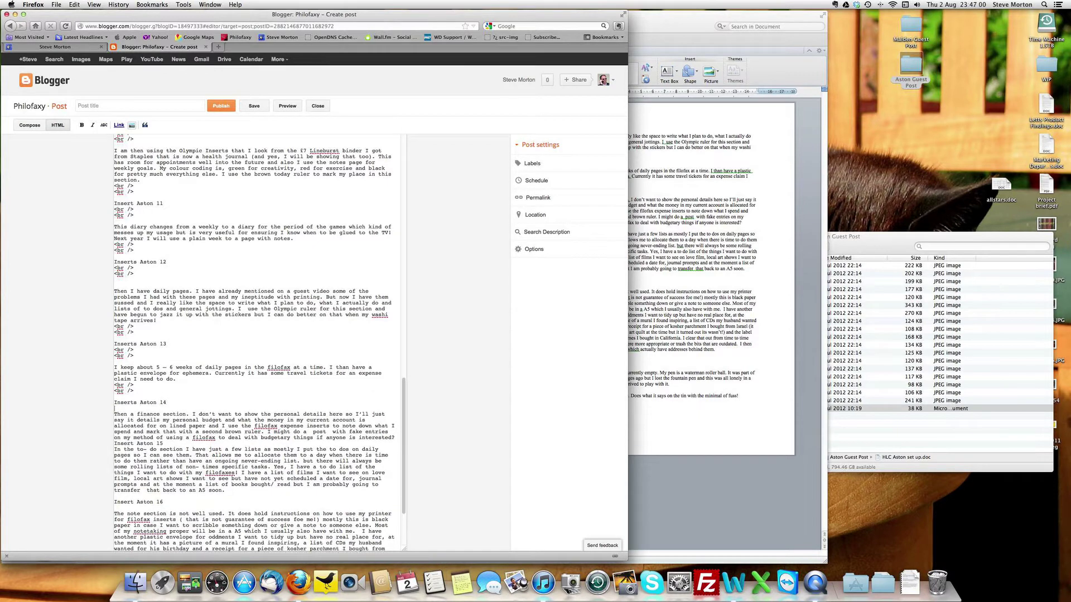
type("<br /> <br />")
scroll(172, 402, "down", 5)
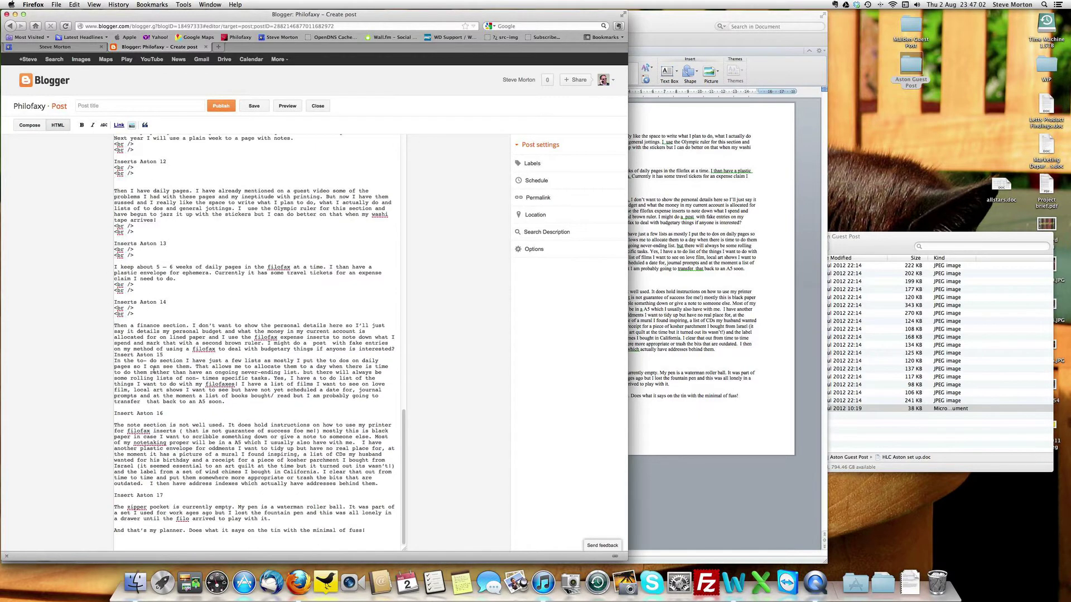
Step: Paste <br /> pairs around the Aston 15, 16 and 17 sections, up to the closing line
left_click(118, 408)
type("<br /> <br />")
left_click(119, 432)
type("<br /> <br />")
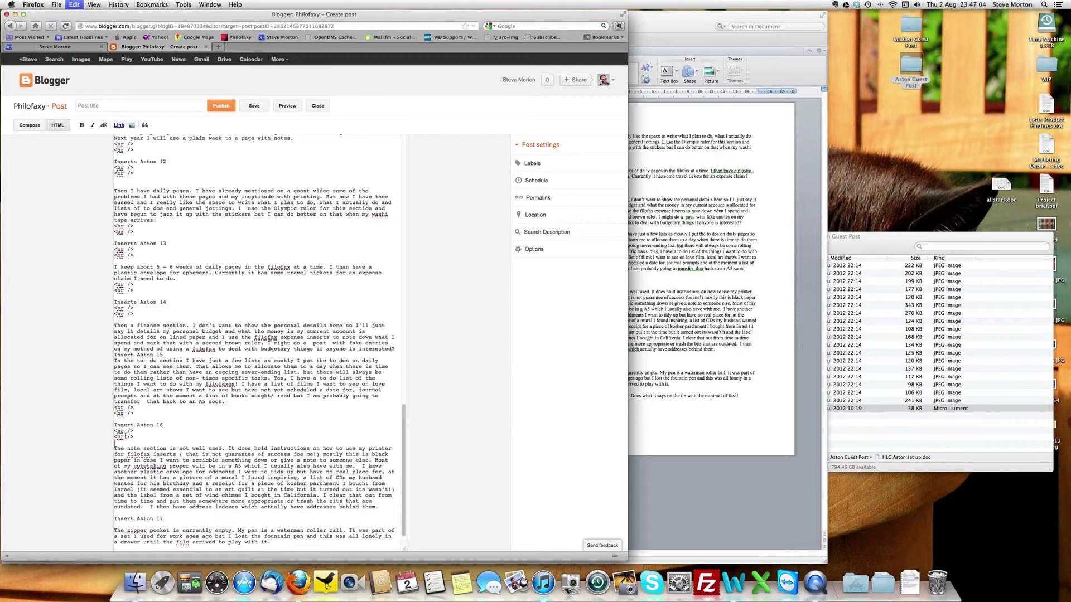
left_click(116, 514)
type("<br /> <br />")
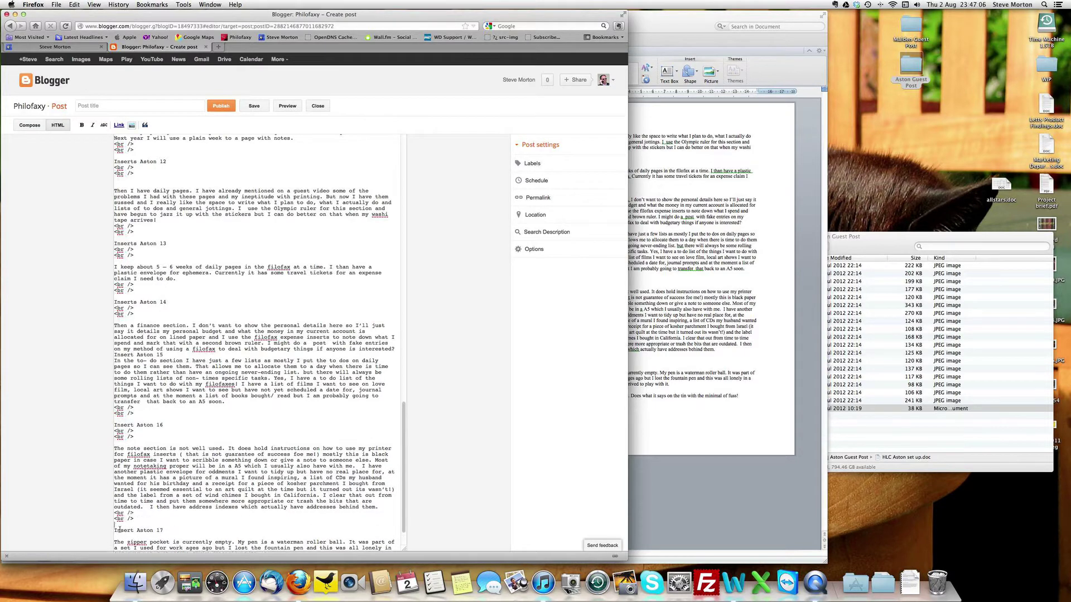
left_click(118, 536)
type("<br /> <br />")
scroll(165, 484, "down", 2)
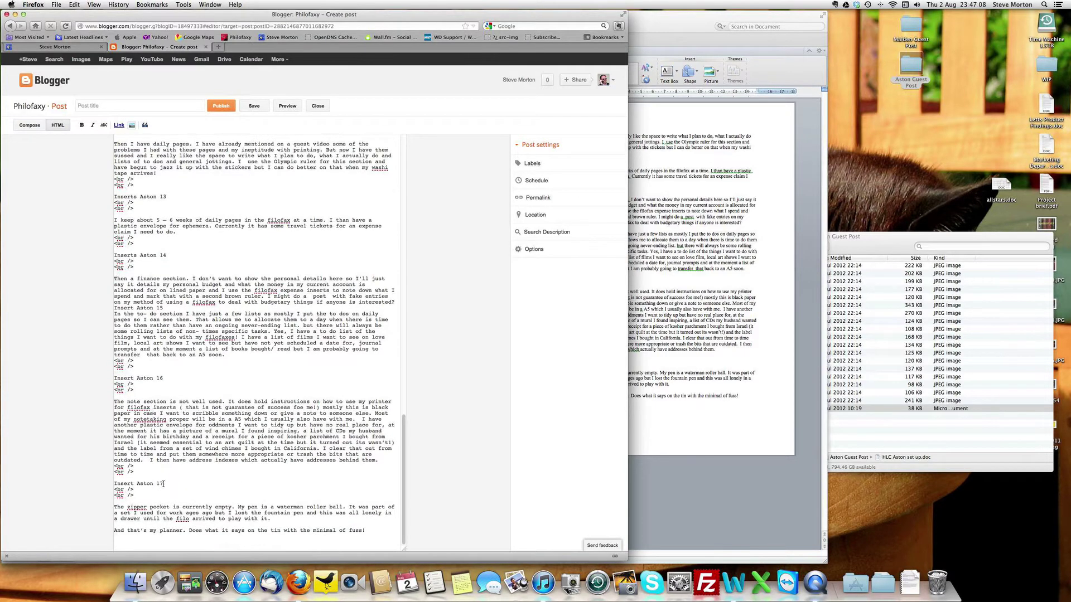
left_click(134, 524)
type("<br /> <br />")
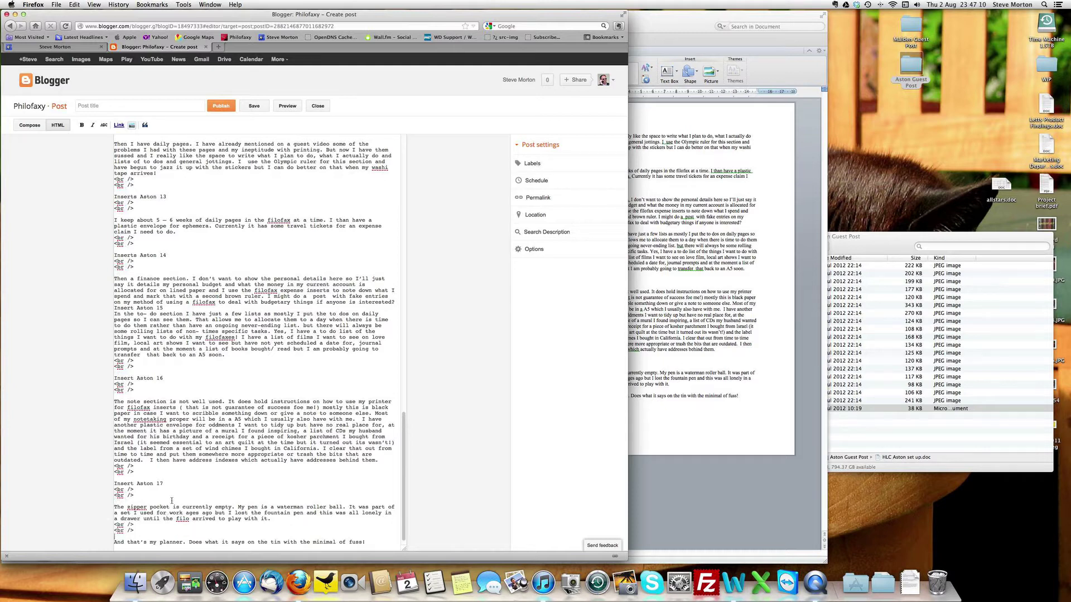
left_click(287, 106)
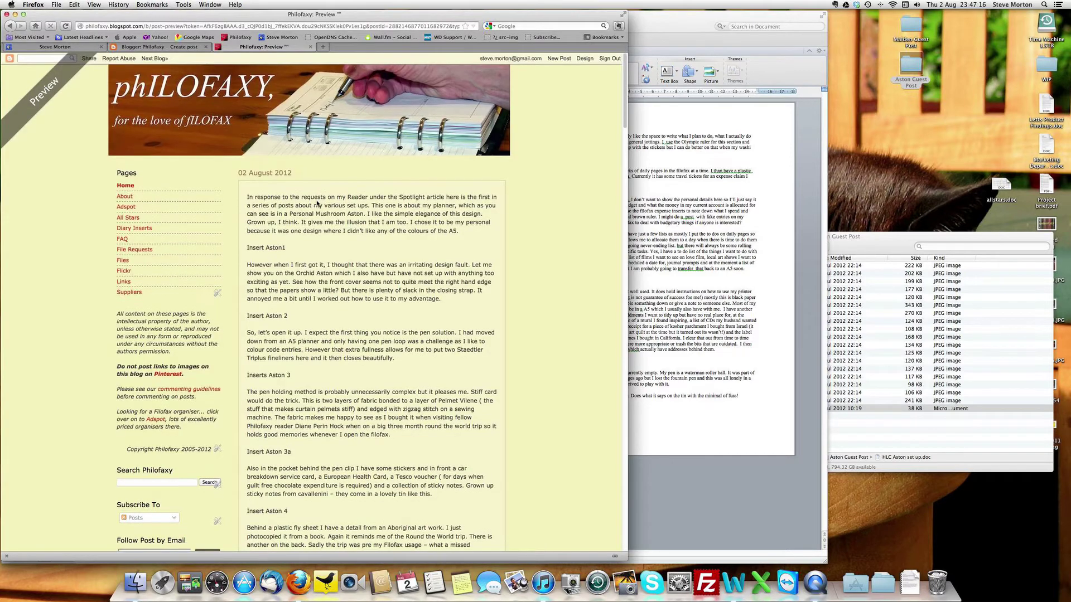
Step: Scroll the preview top to bottom to confirm section spacing, then return to the HTML editor
scroll(316, 198, "down", 15)
scroll(316, 204, "down", 15)
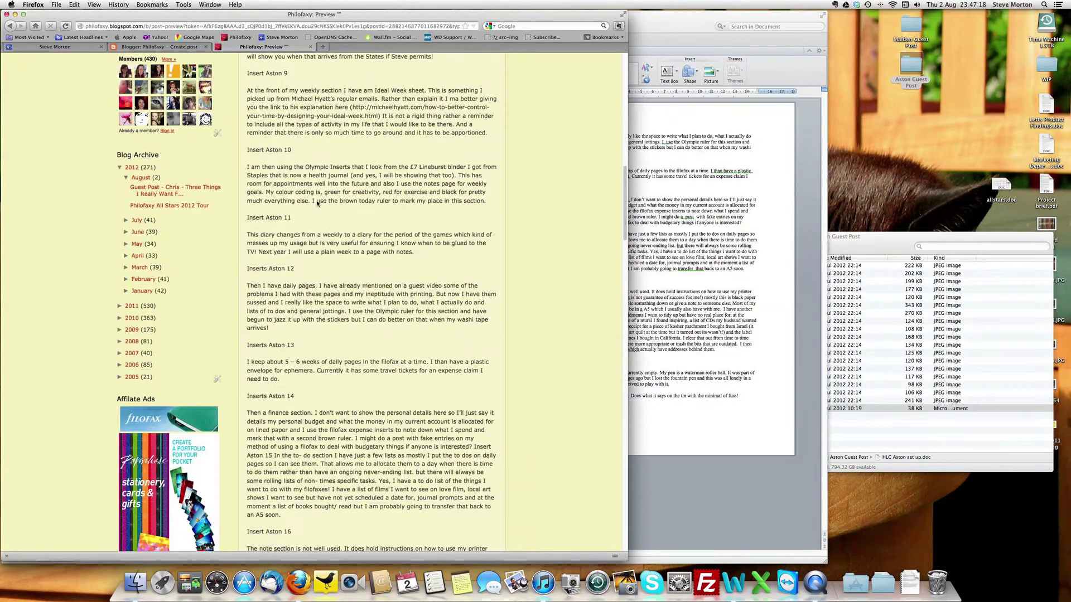
scroll(317, 204, "down", 1)
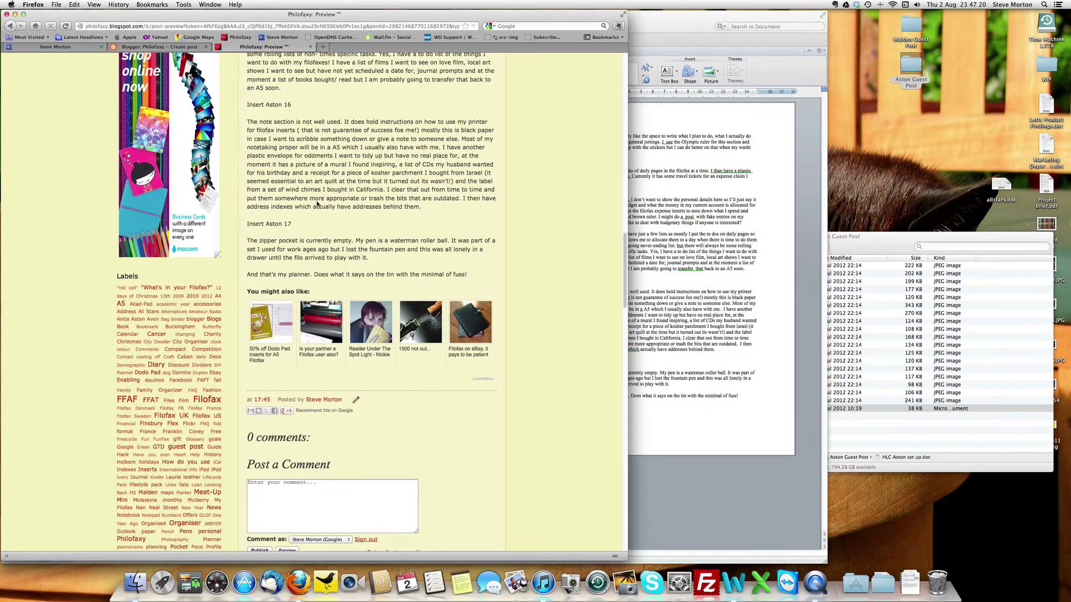
scroll(318, 199, "up", 20)
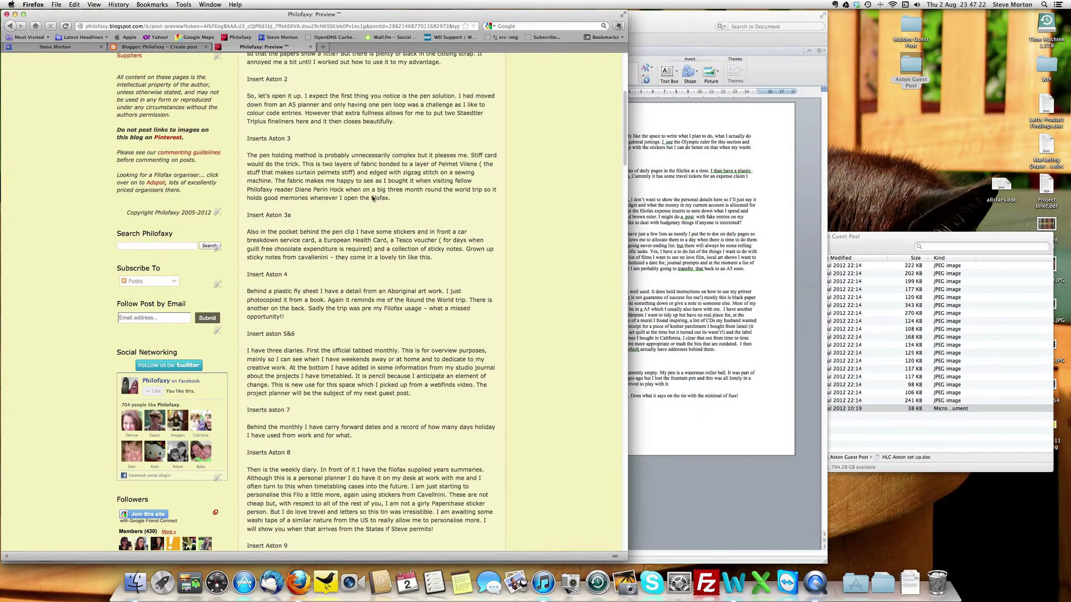
scroll(363, 193, "up", 10)
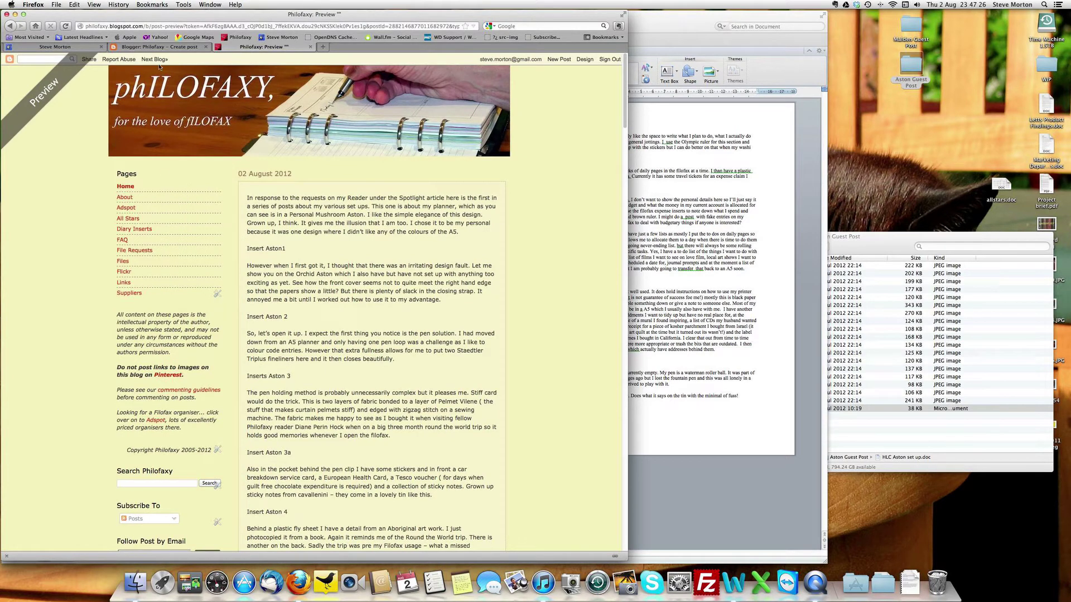
left_click(167, 47)
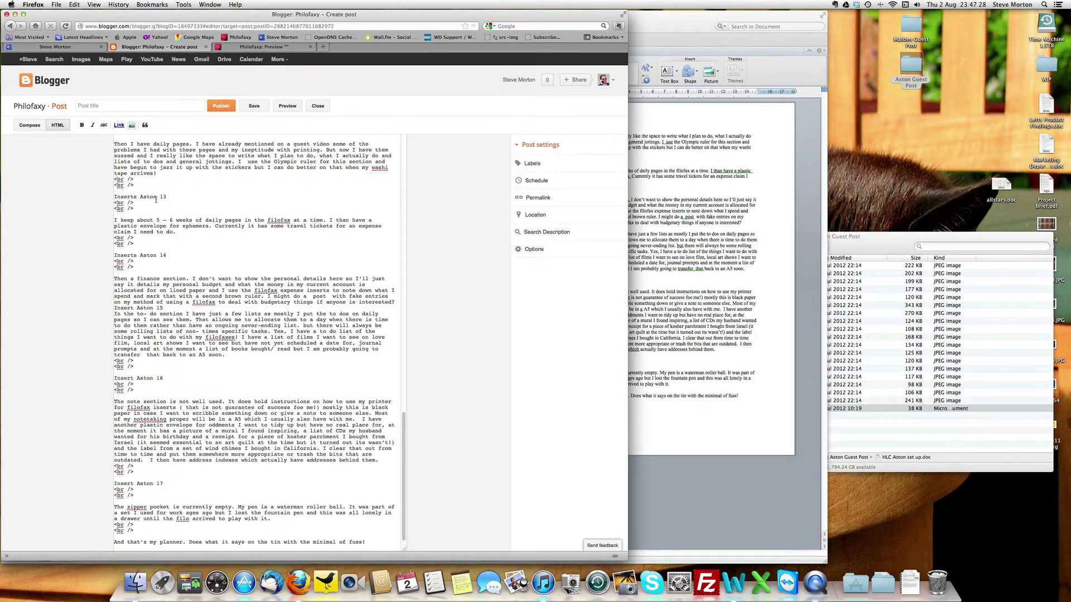
Step: In the HTML view, select the Insert Aston1 heading line and check the Aston photos folder
scroll(156, 199, "up", 15)
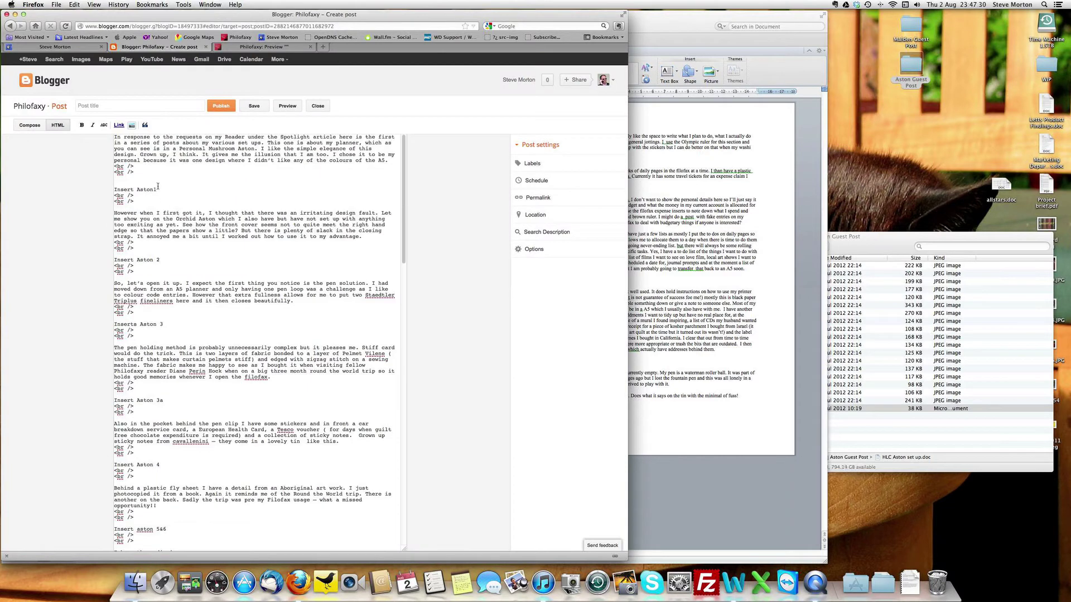
left_click_drag(157, 190, 119, 185)
left_click(861, 240)
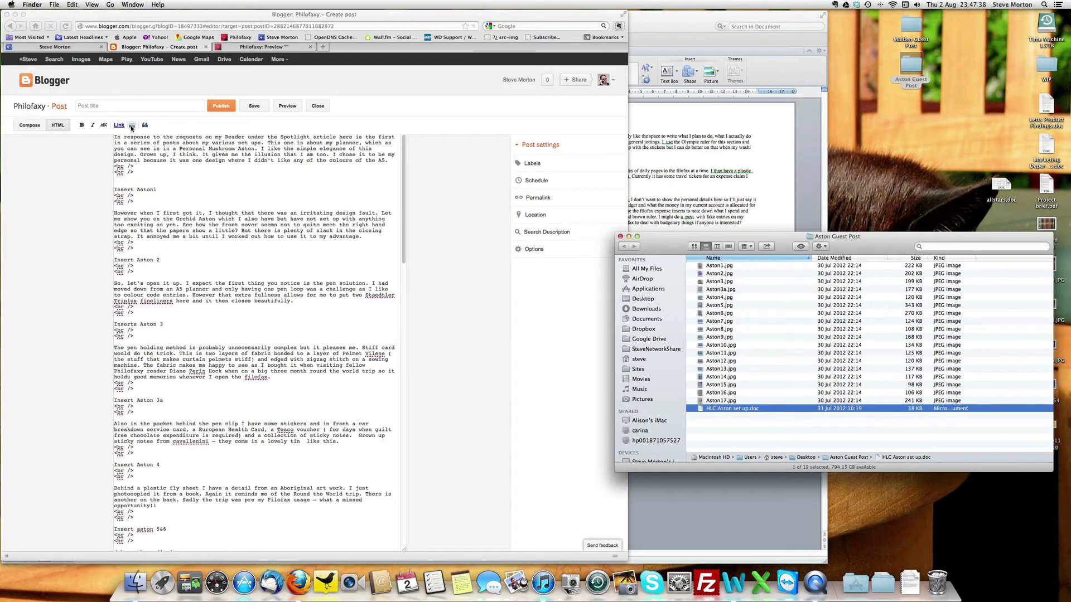
left_click(29, 127)
Step: In Compose view, start inserting an image just before Insert Aston1
left_click(29, 127)
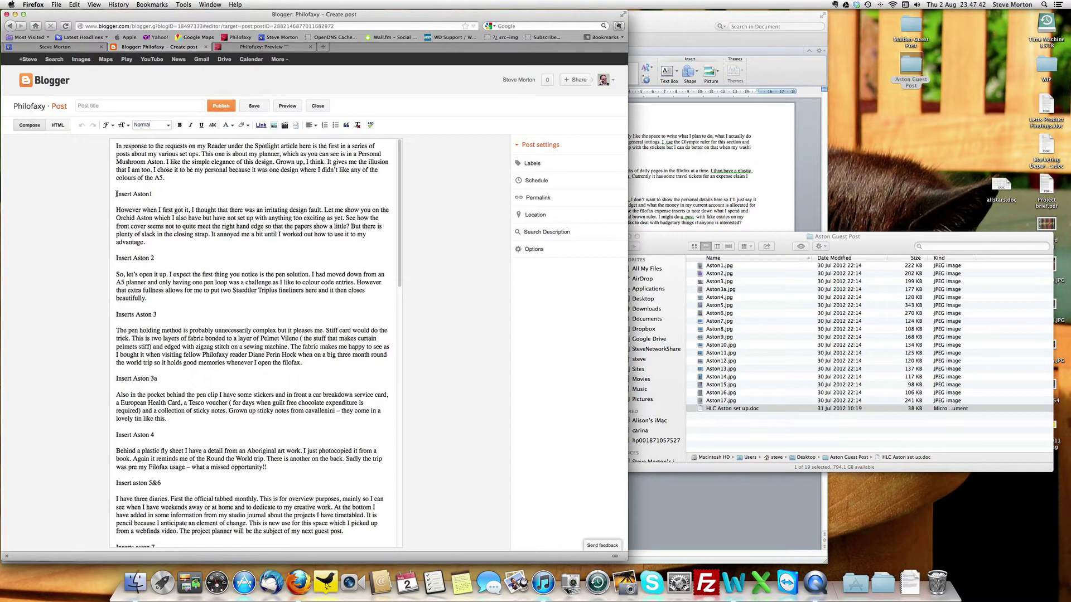
left_click(117, 194)
left_click(274, 126)
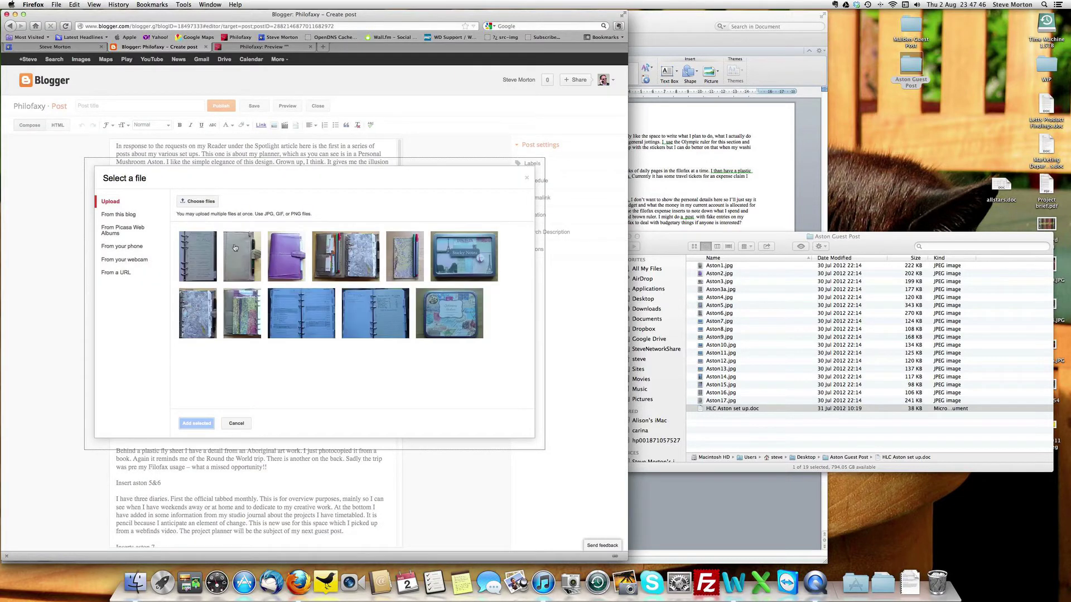
Step: Upload the Aston1.jpg photo from the computer
scroll(316, 267, "down", 5)
left_click(196, 203)
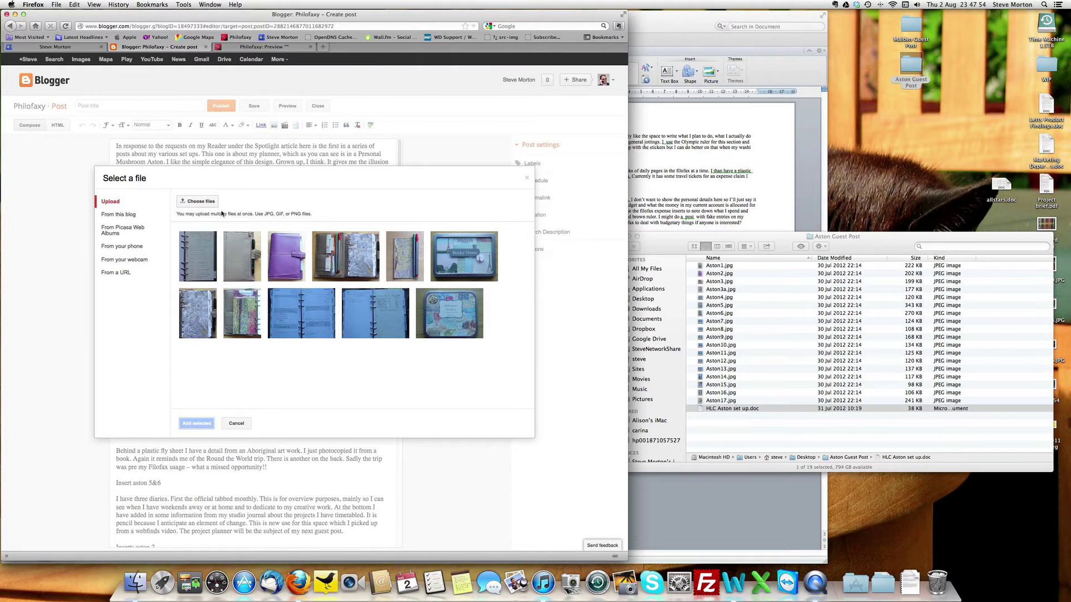
left_click(311, 86)
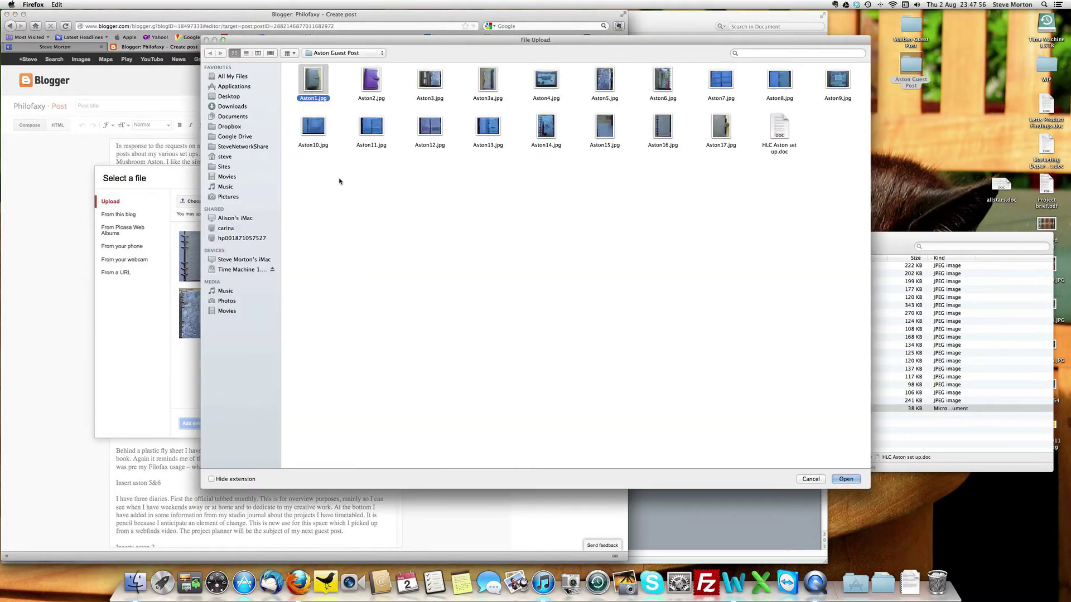
left_click(846, 479)
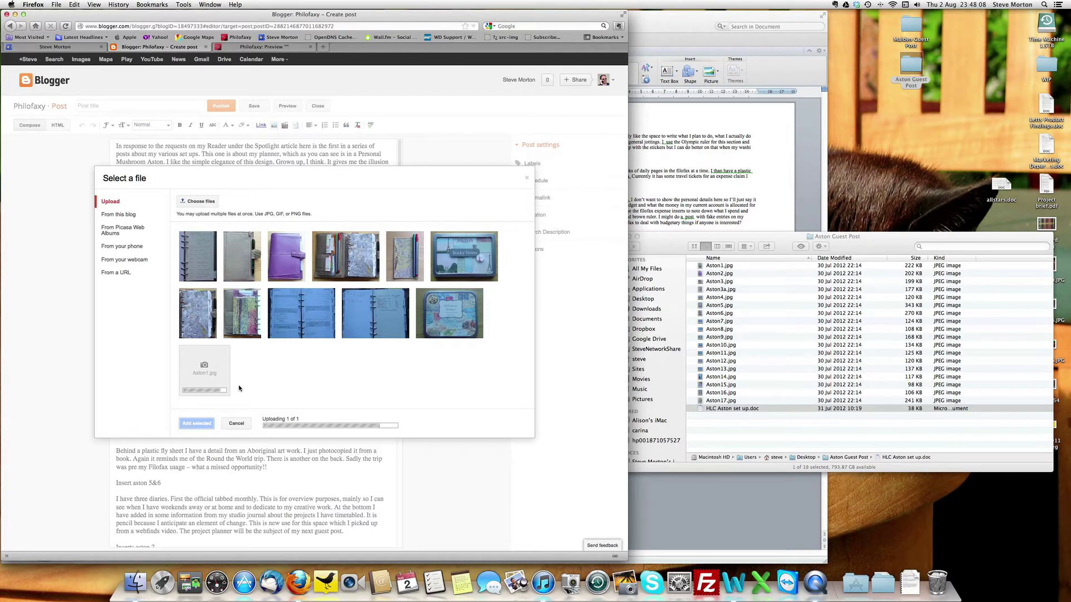
Step: Select the grey organiser photo and add it to the post
left_click(197, 422)
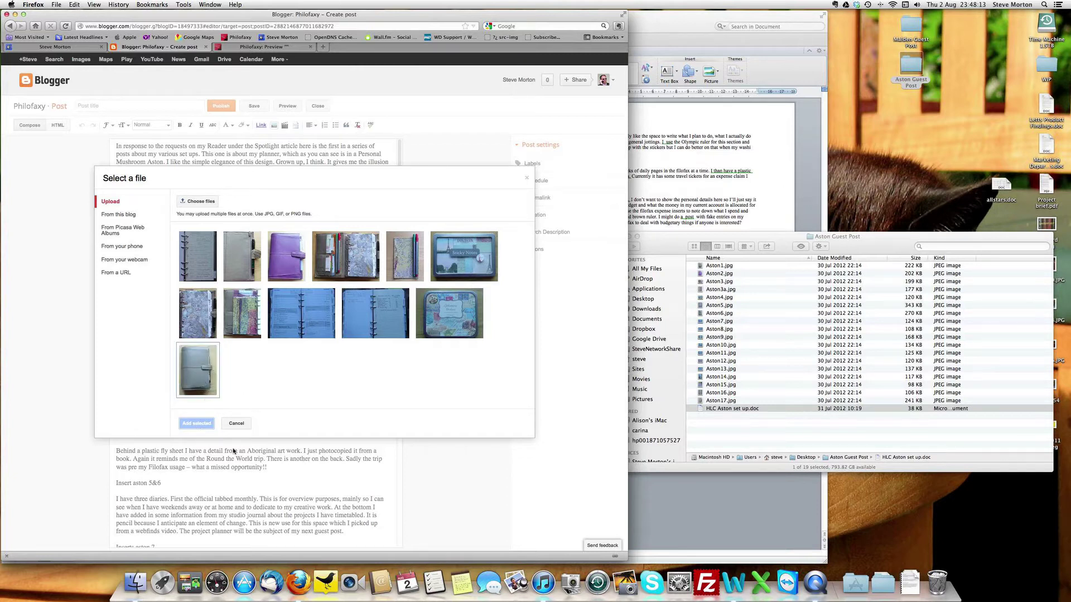
left_click(198, 426)
left_click(202, 391)
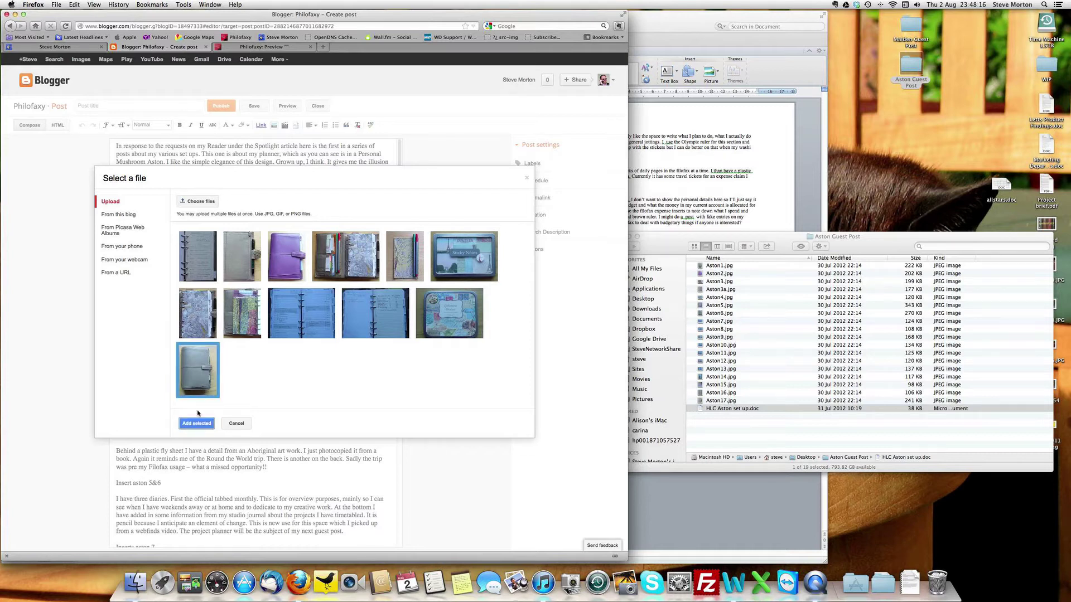
left_click(196, 426)
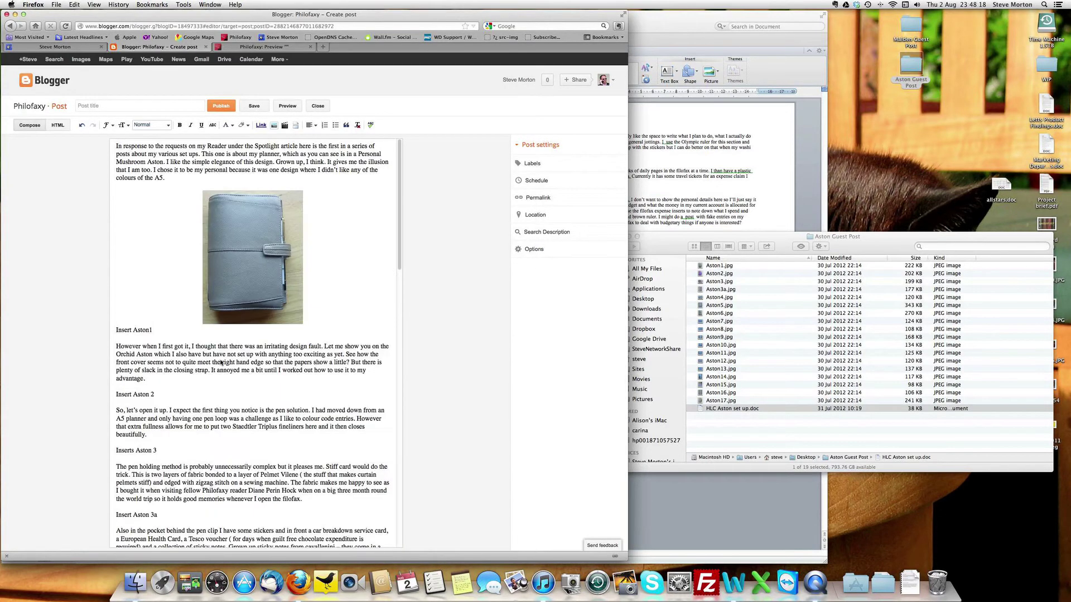
Step: Set the organiser photo to Large and delete the Insert Aston1 placeholder line
left_click(224, 286)
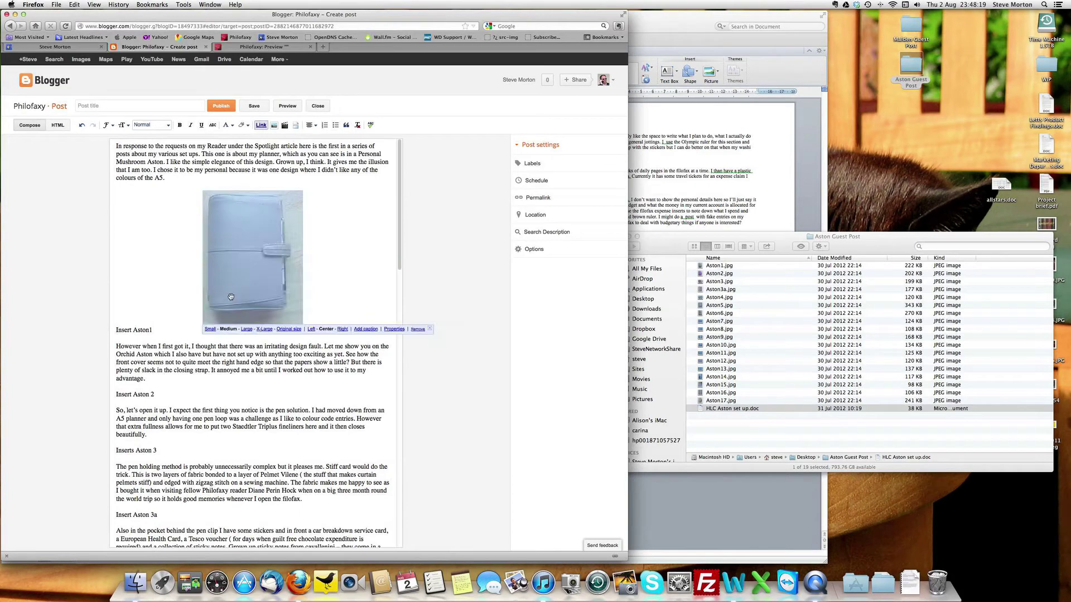
left_click(245, 329)
left_click_drag(157, 363, 103, 362)
key("BackSpace")
key("BackSpace")
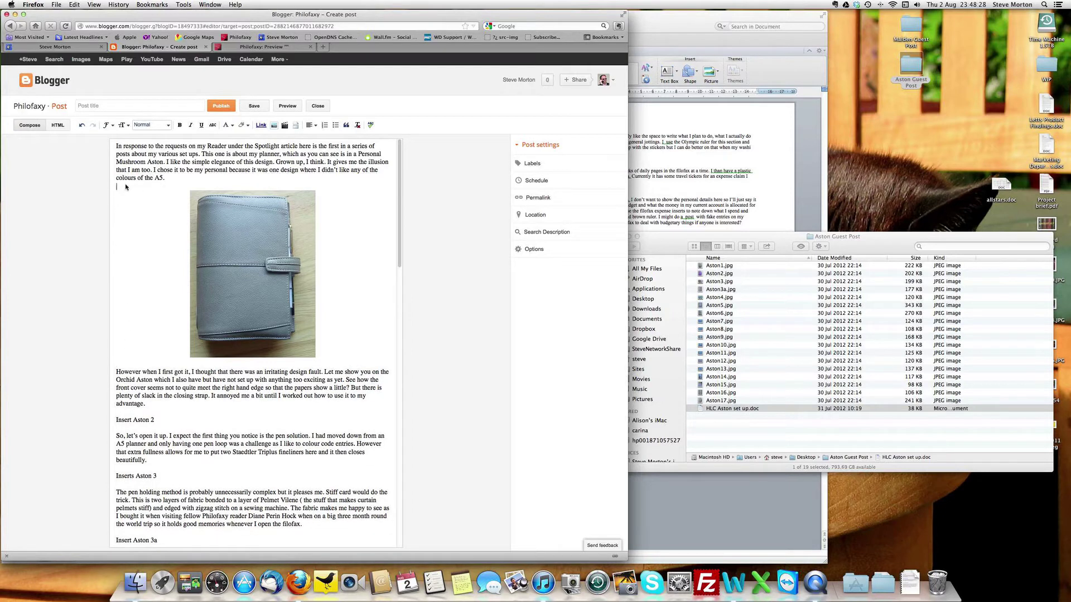
left_click(129, 363)
Step: Preview the post to check the photo placement, then return to the editor
left_click(286, 106)
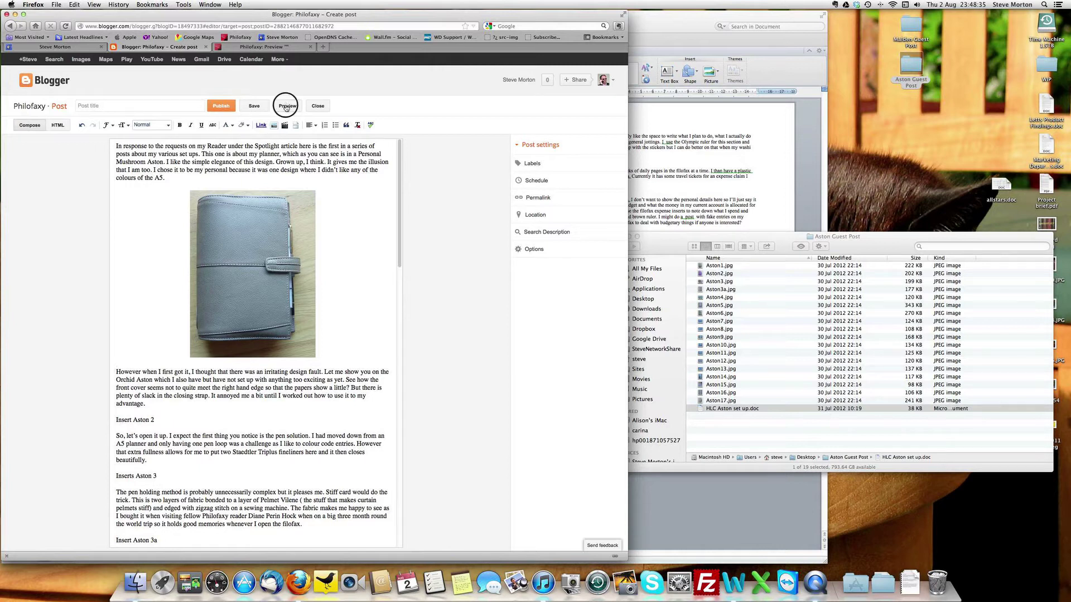
left_click(260, 48)
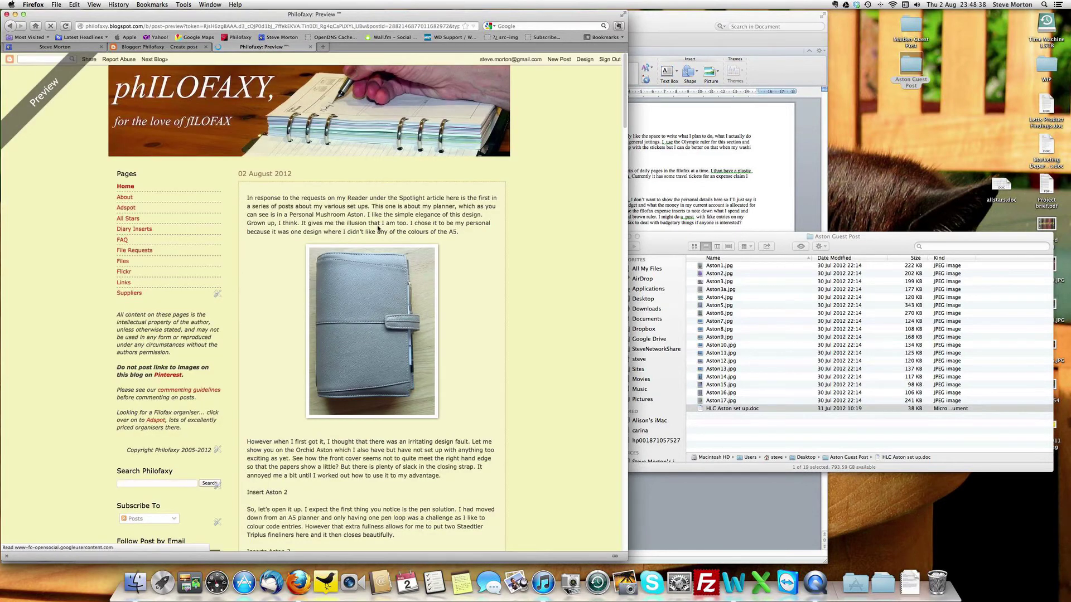
left_click(187, 49)
Step: Delete the bare web address from the Aston 9 paragraph
scroll(246, 295, "down", 10)
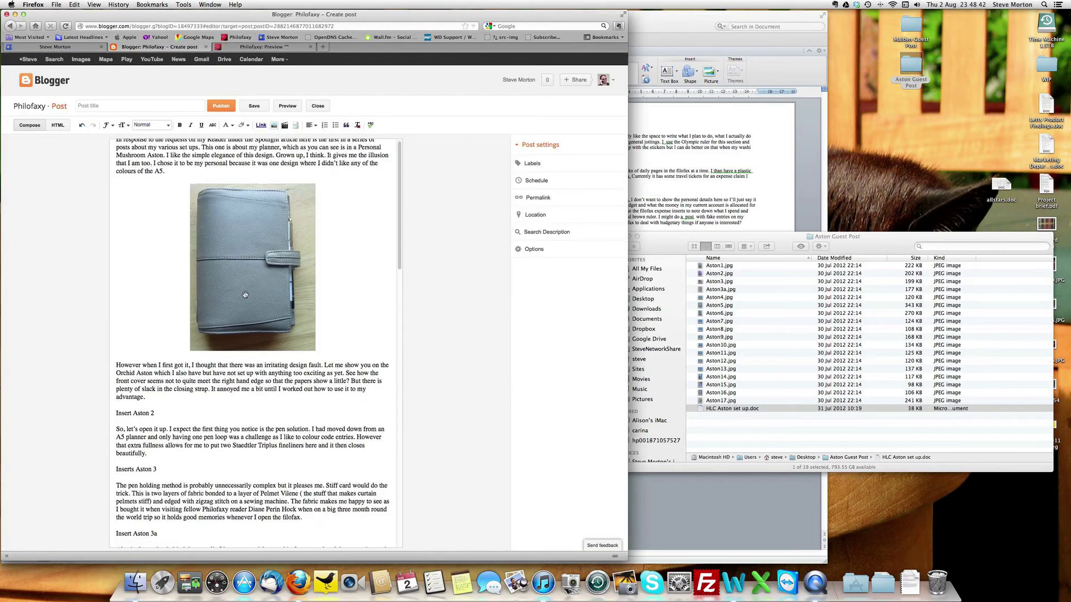
scroll(245, 296, "down", 5)
scroll(218, 256, "up", 8)
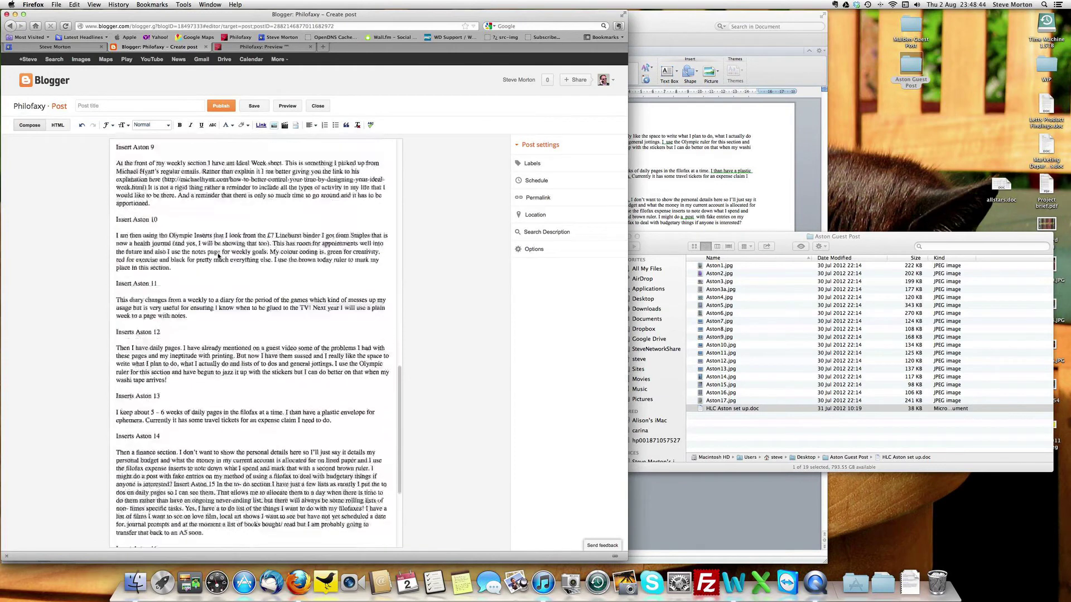
scroll(218, 256, "up", 5)
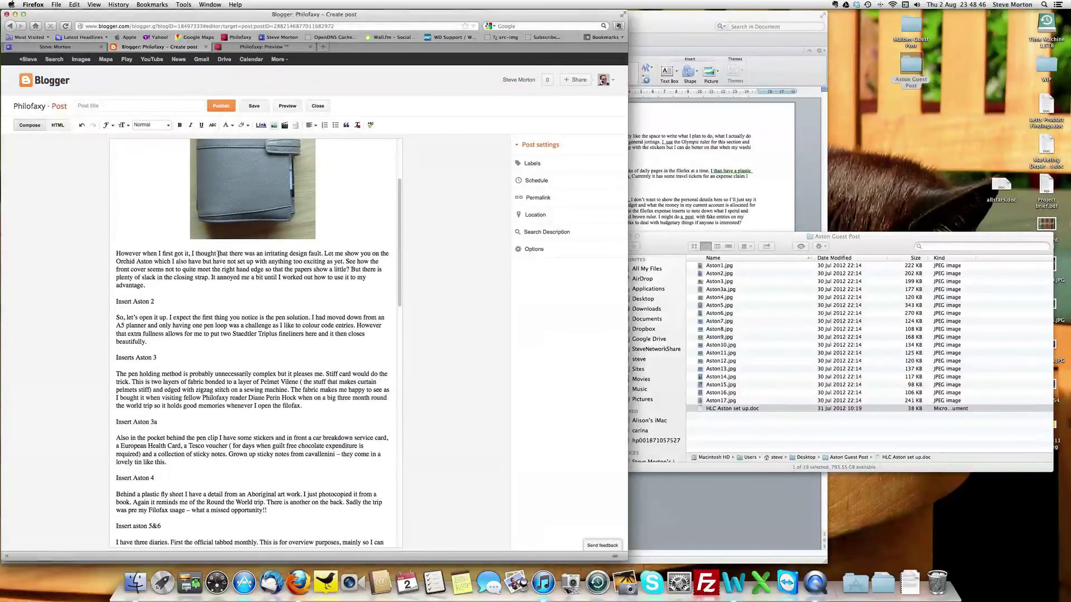
scroll(219, 255, "down", 5)
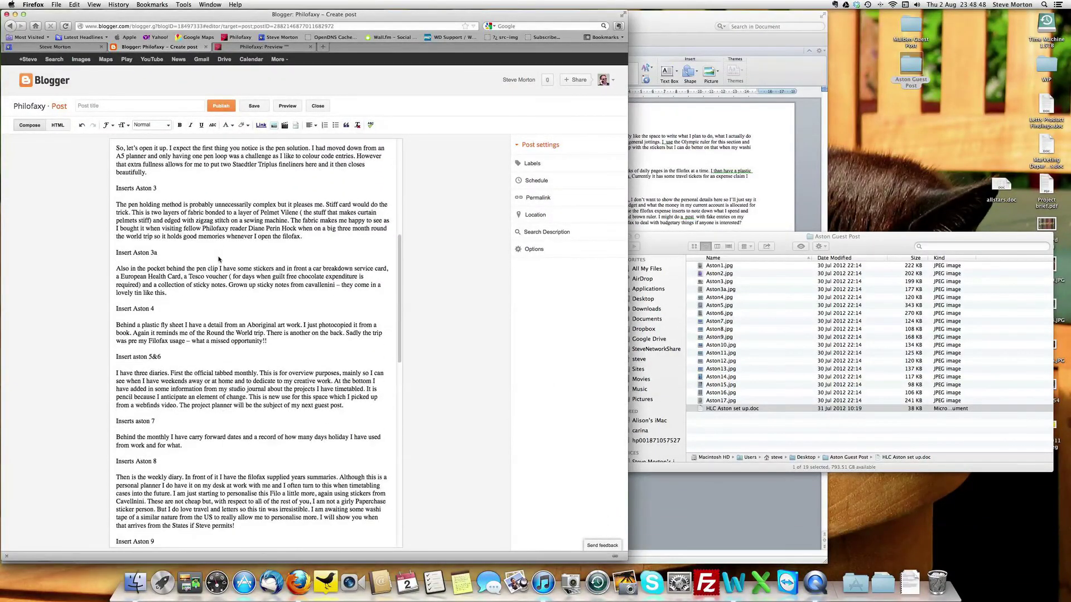
scroll(218, 260, "down", 7)
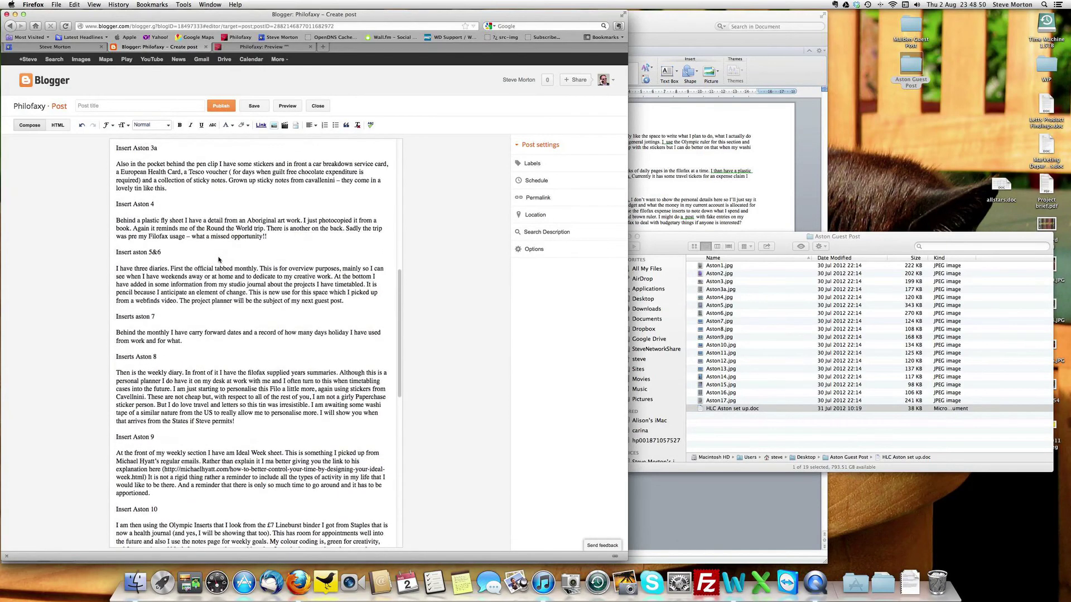
scroll(219, 260, "down", 3)
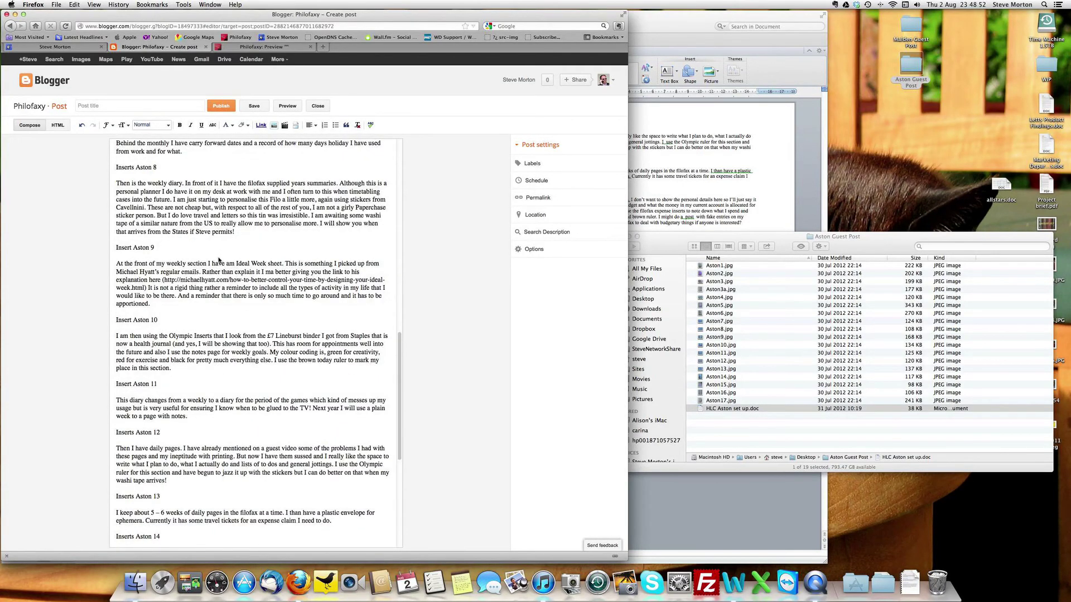
scroll(181, 288, "up", 1)
left_click_drag(166, 322, 144, 331)
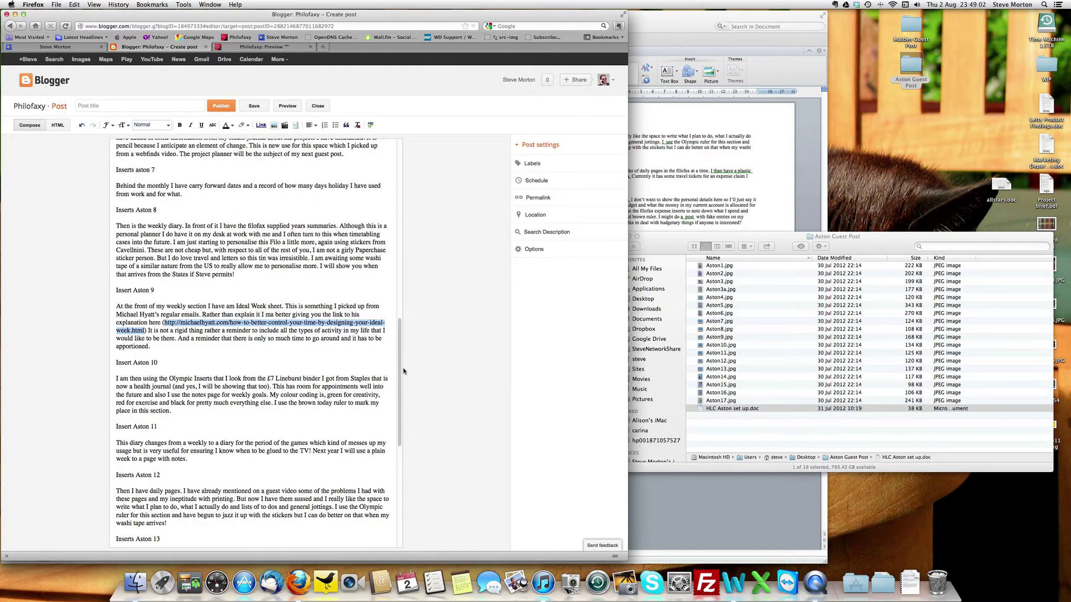
key("BackSpace")
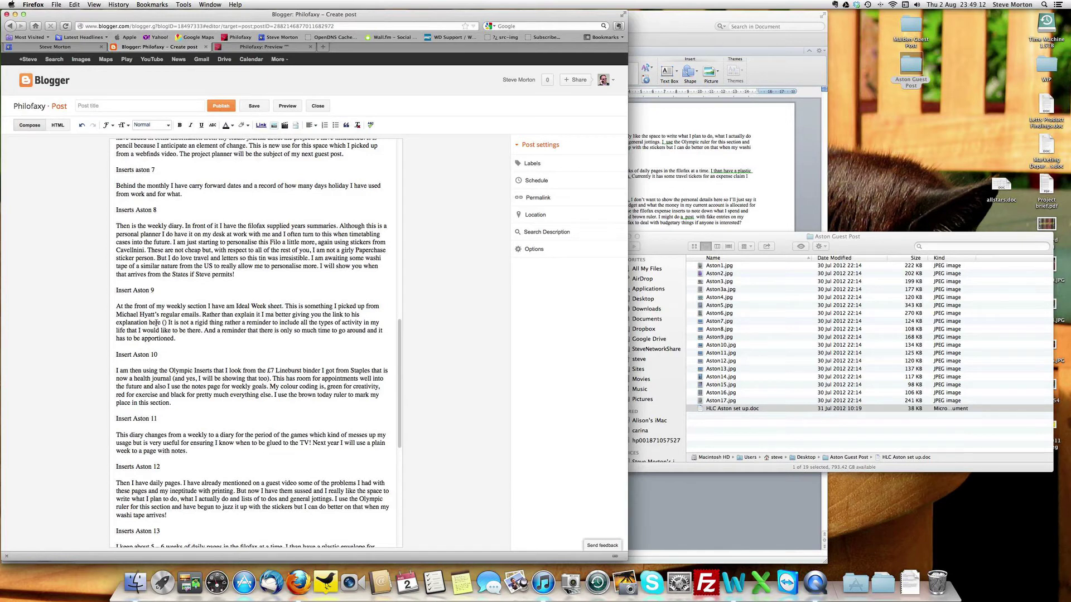
Step: Link the words 'explanation here' to the pasted ideal-week article address
left_click_drag(158, 323, 116, 324)
left_click(261, 125)
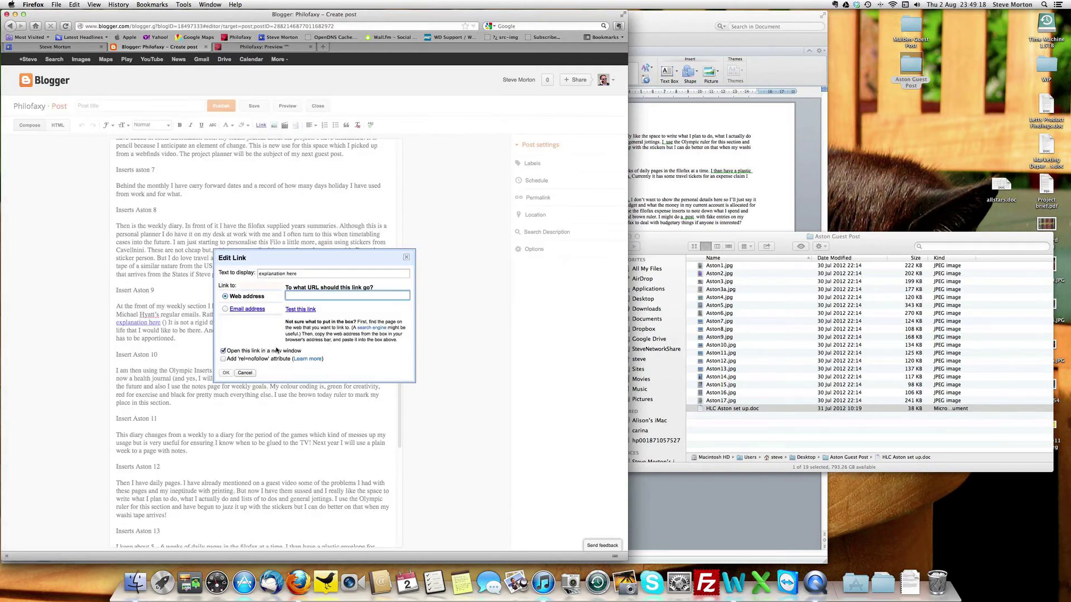
key("super+v")
left_click(226, 373)
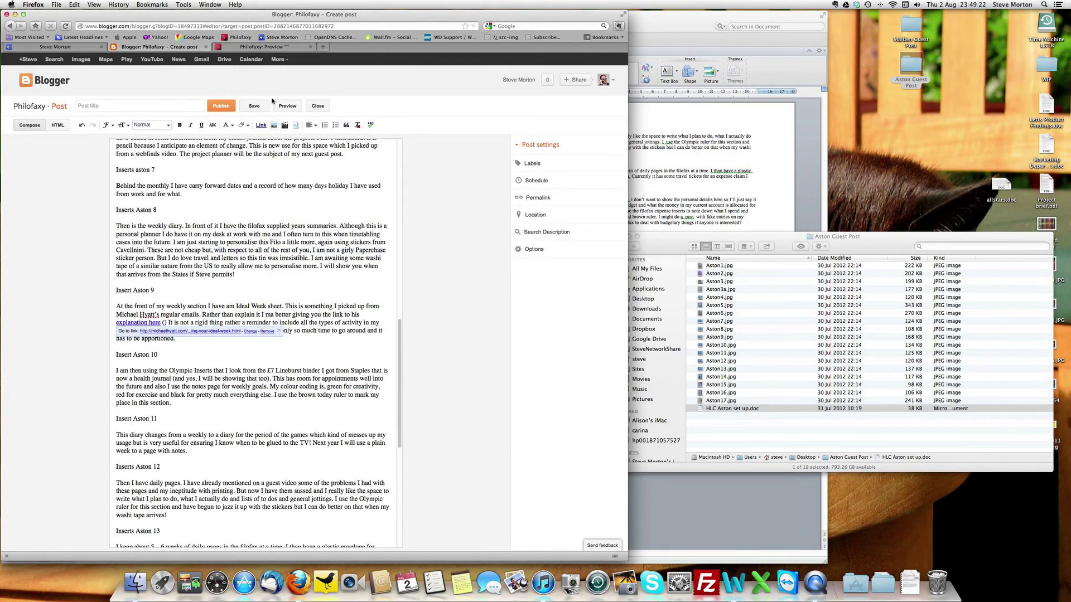
Step: Preview the post to check the new link, then close the preview
left_click(288, 106)
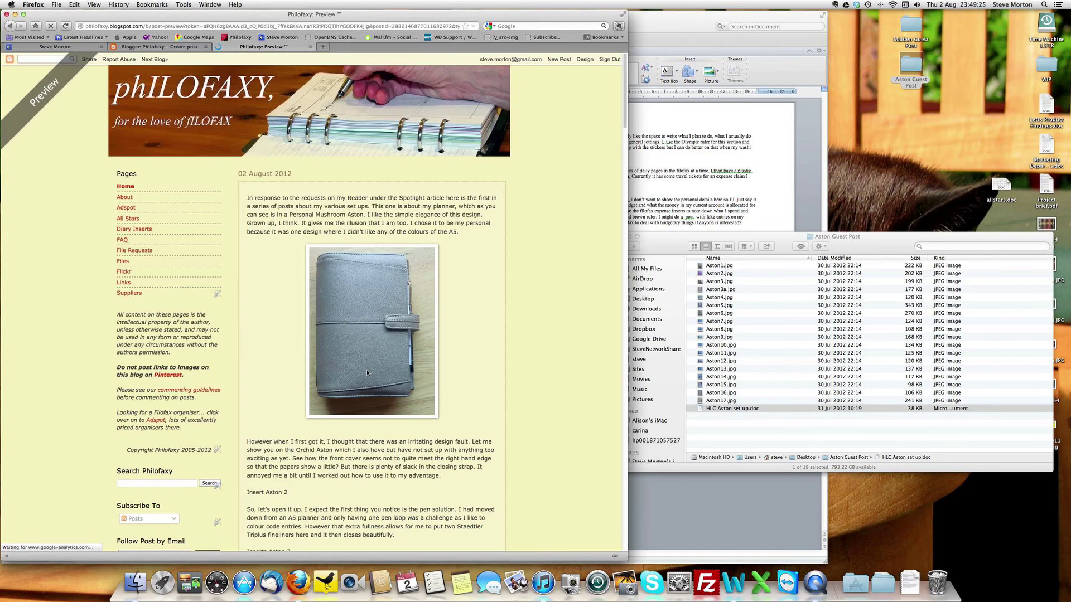
scroll(367, 372, "down", 10)
scroll(354, 335, "down", 9)
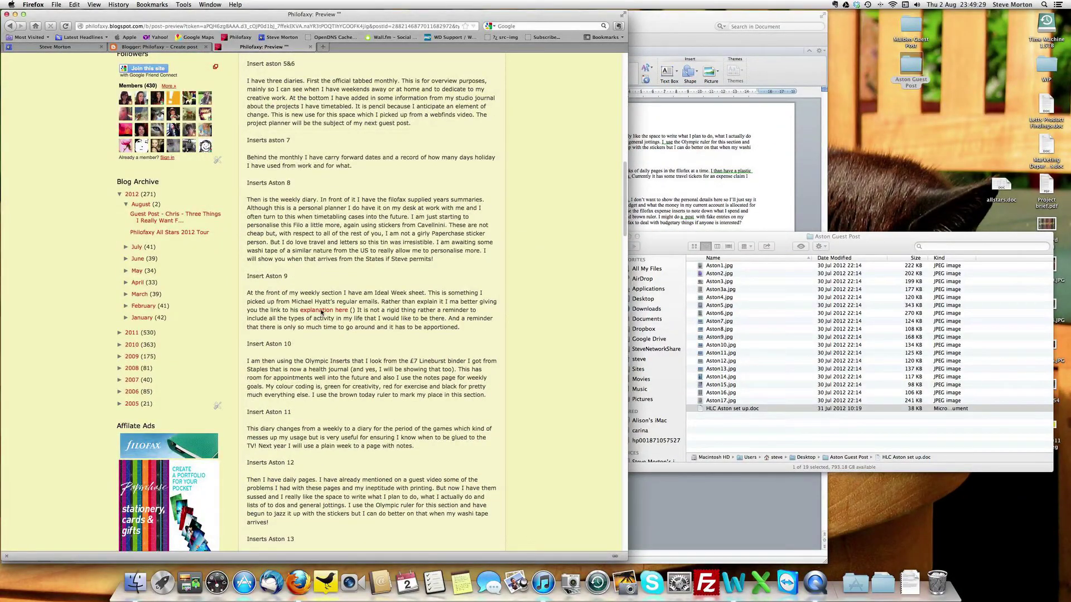
left_click(312, 47)
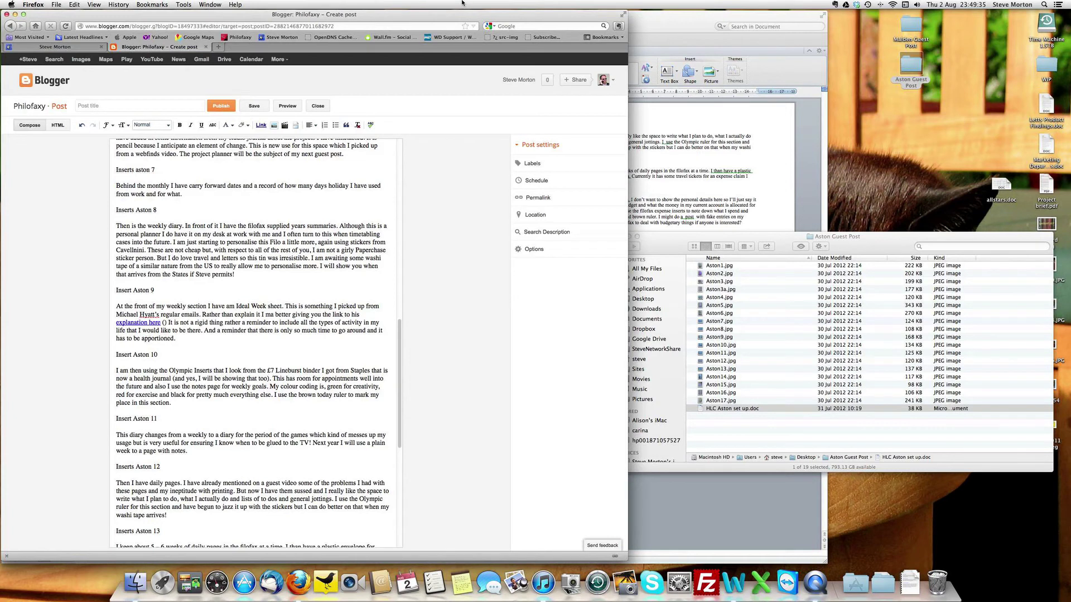
left_click(719, 154)
Step: Close HLC Aston set up.doc with Don't Save and bring Firefox's Blogger editor forward
key("super+a")
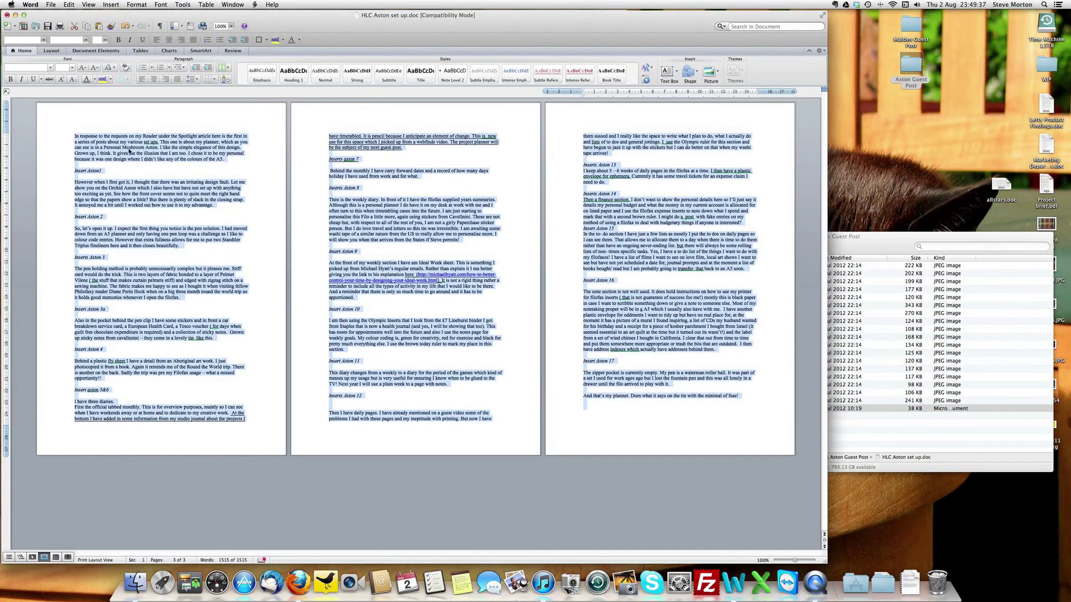
left_click(7, 15)
left_click(371, 86)
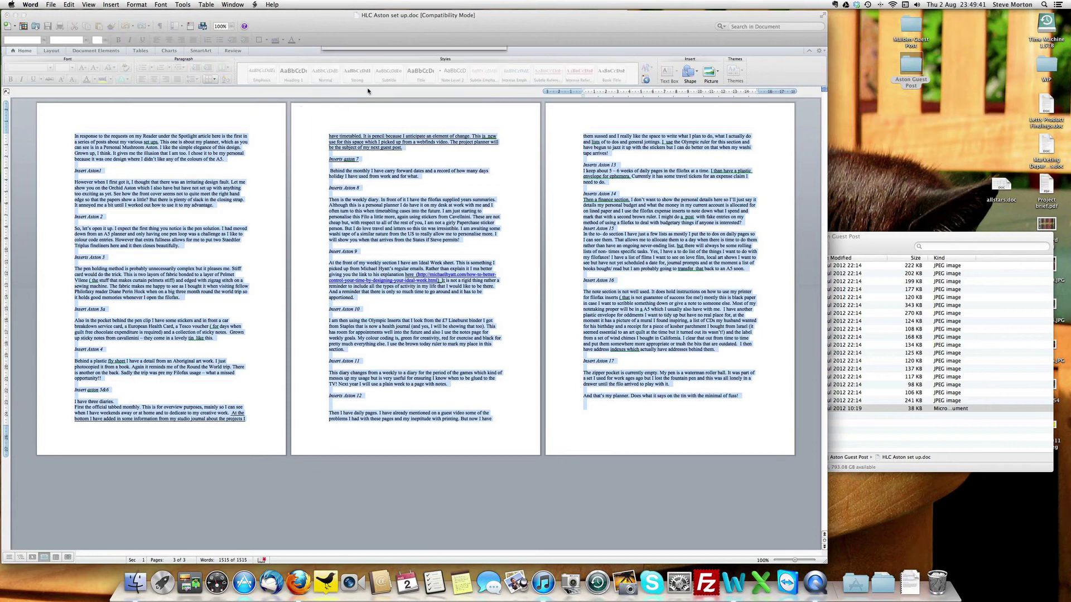
left_click(69, 128)
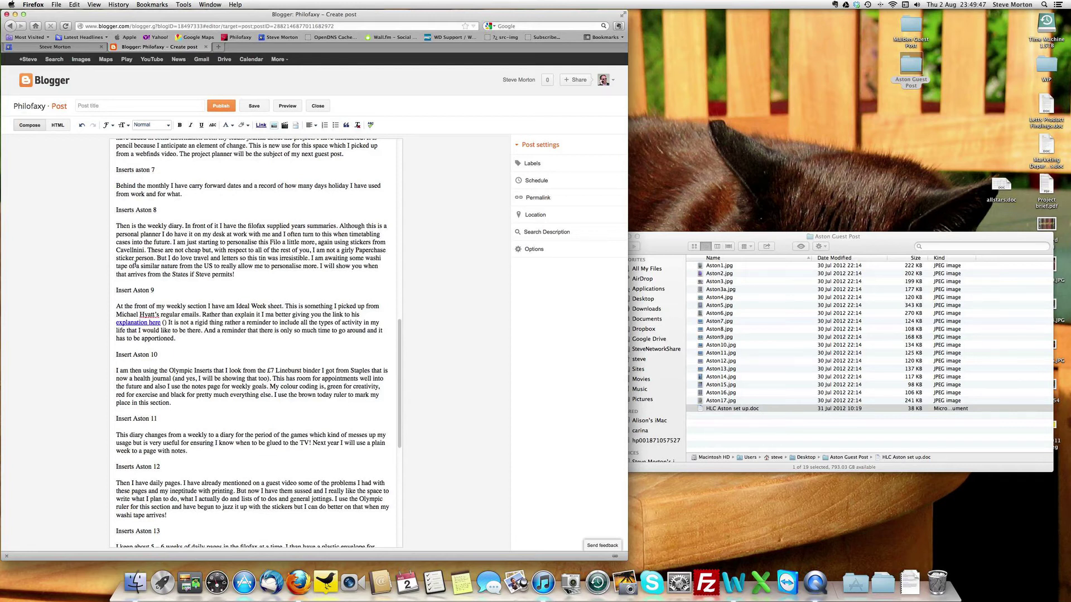
Step: Inspect the post's HTML to confirm the <br /> tag after the intro paragraph
scroll(136, 264, "up", 20)
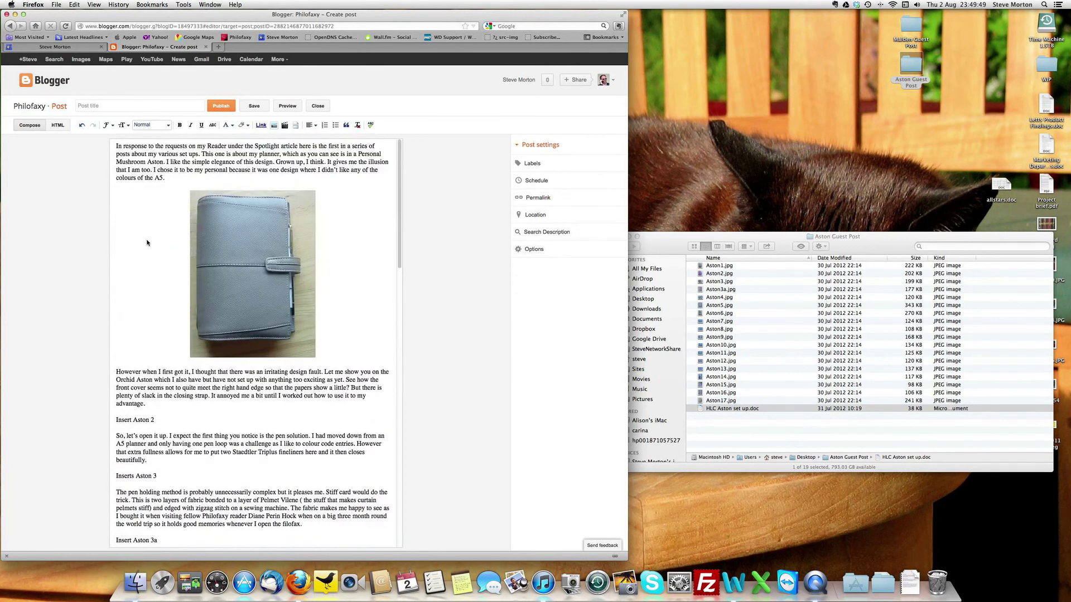
scroll(147, 243, "down", 4)
scroll(123, 207, "up", 4)
left_click(60, 127)
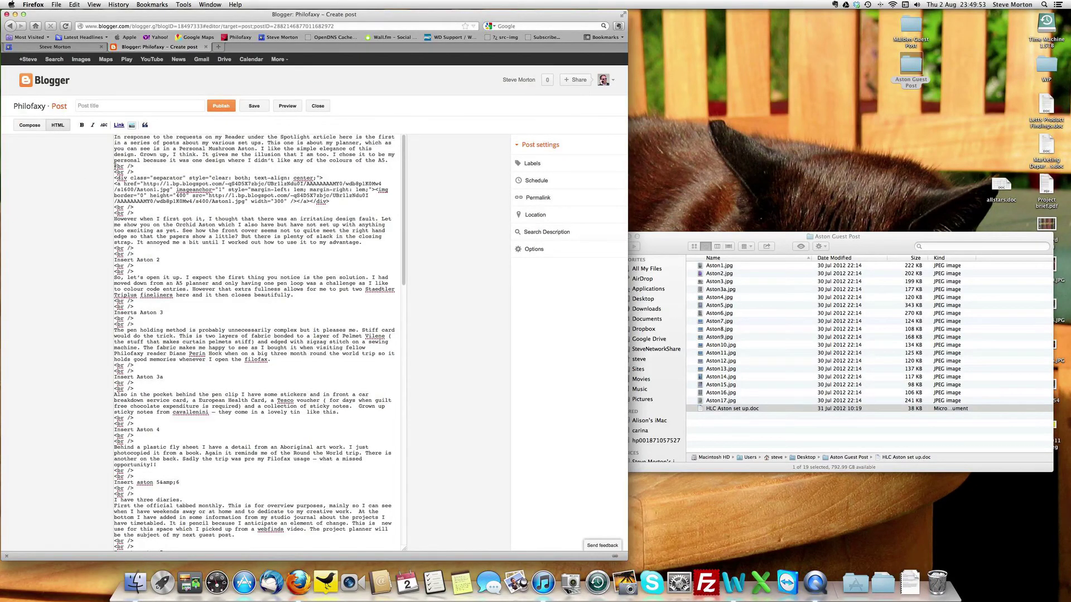
left_click_drag(115, 166, 135, 166)
Step: Return to Compose view and save the post draft
left_click(30, 125)
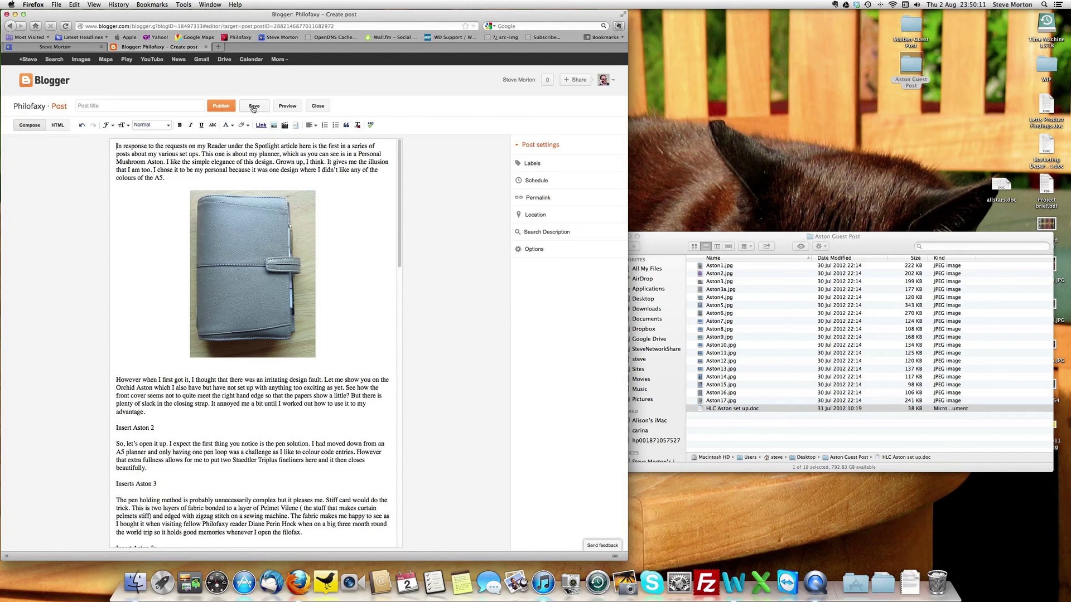
left_click(254, 107)
left_click(815, 583)
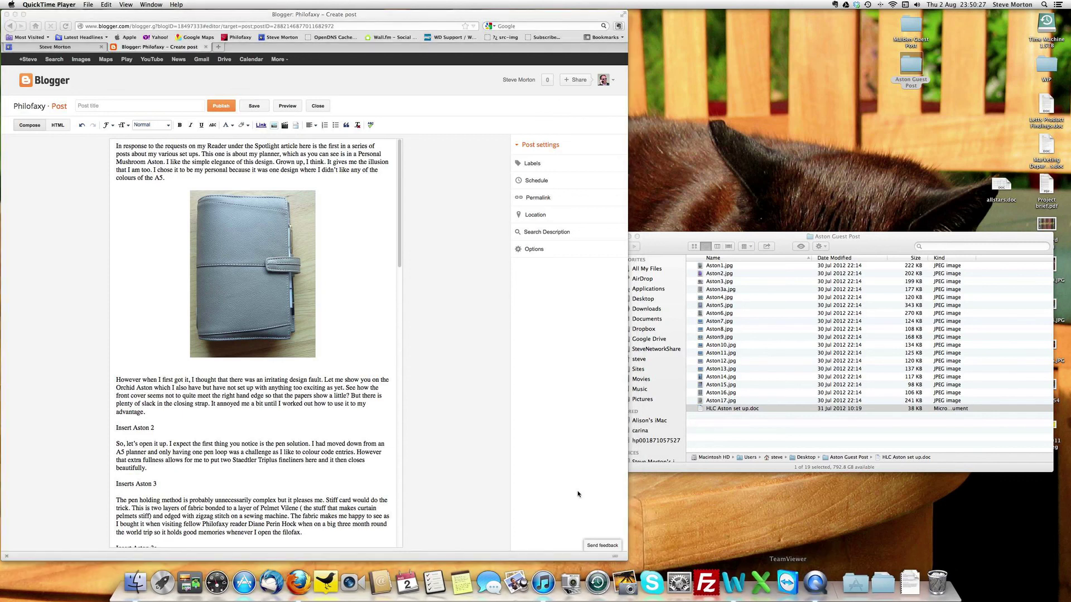